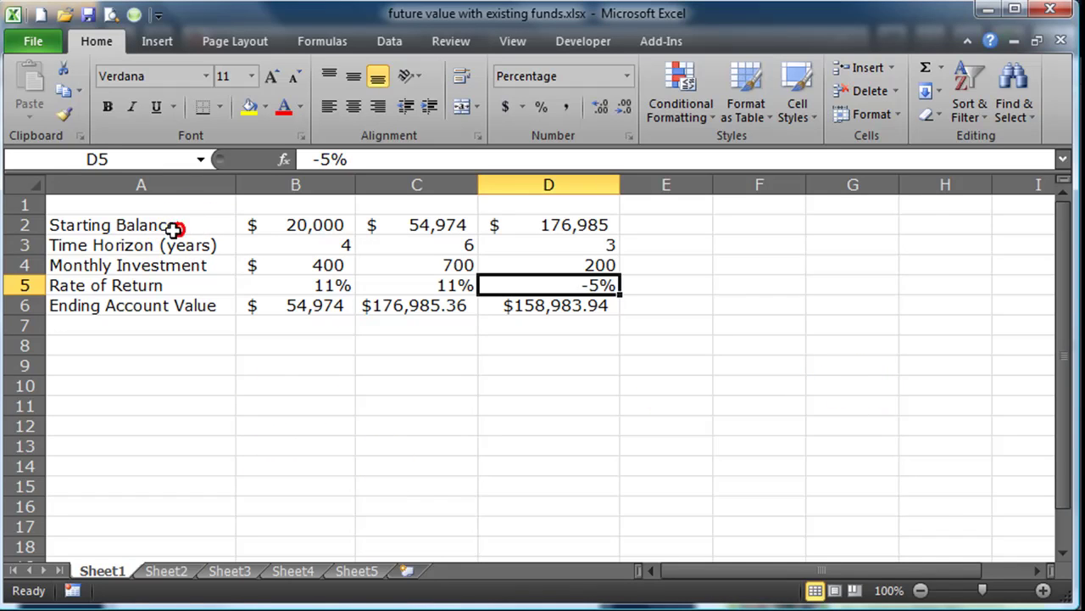
# Step: Review the existing table's figures in columns B, C and D on the first sheet
pyautogui.moveTo(182, 227); pyautogui.dragTo(536, 296)
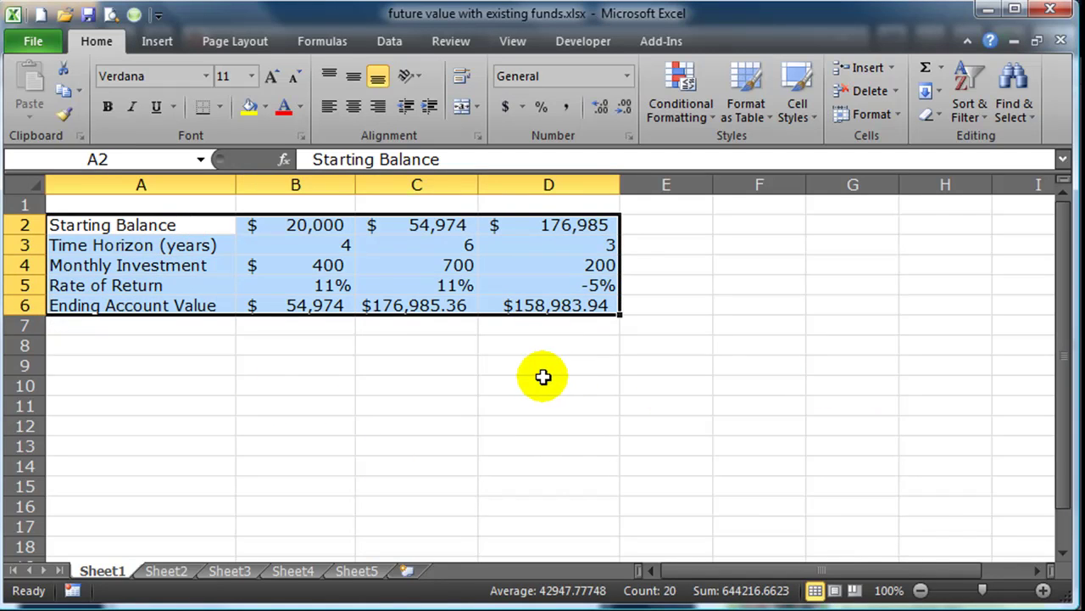
pyautogui.click(542, 369)
pyautogui.moveTo(316, 229); pyautogui.dragTo(312, 313)
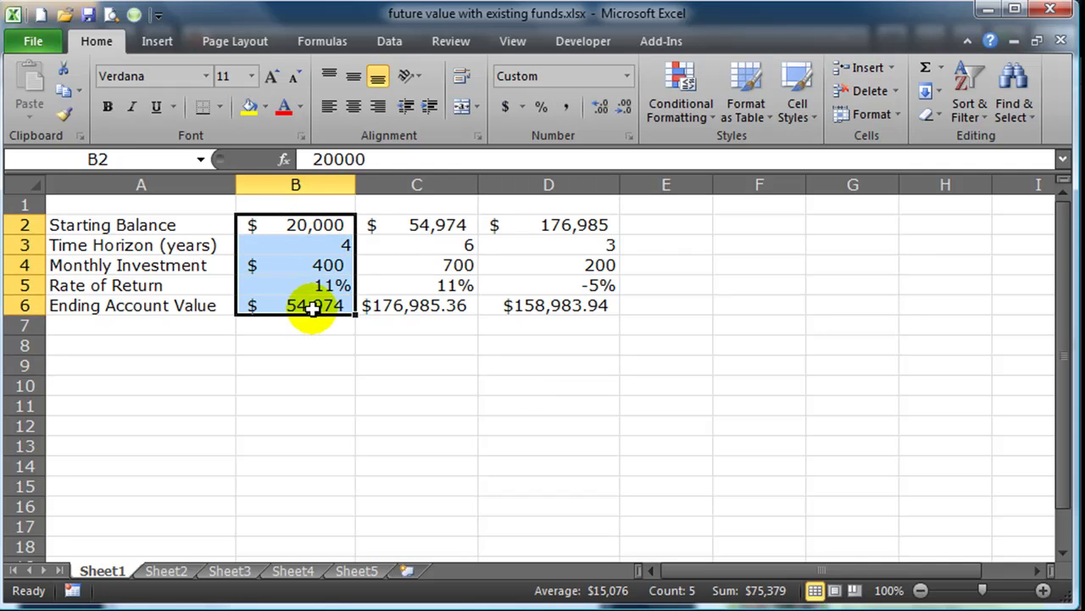
pyautogui.moveTo(412, 224); pyautogui.dragTo(419, 305)
pyautogui.moveTo(553, 234); pyautogui.dragTo(552, 306)
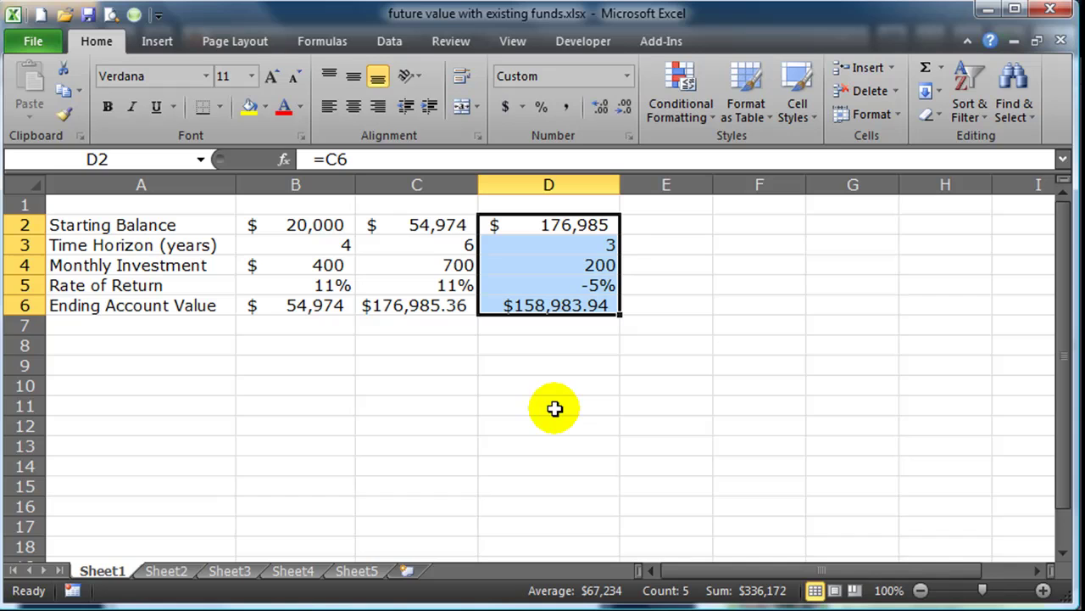
# Step: On Sheet2, enter the headings Year in A1 and Total Investment in B1
pyautogui.click(169, 571)
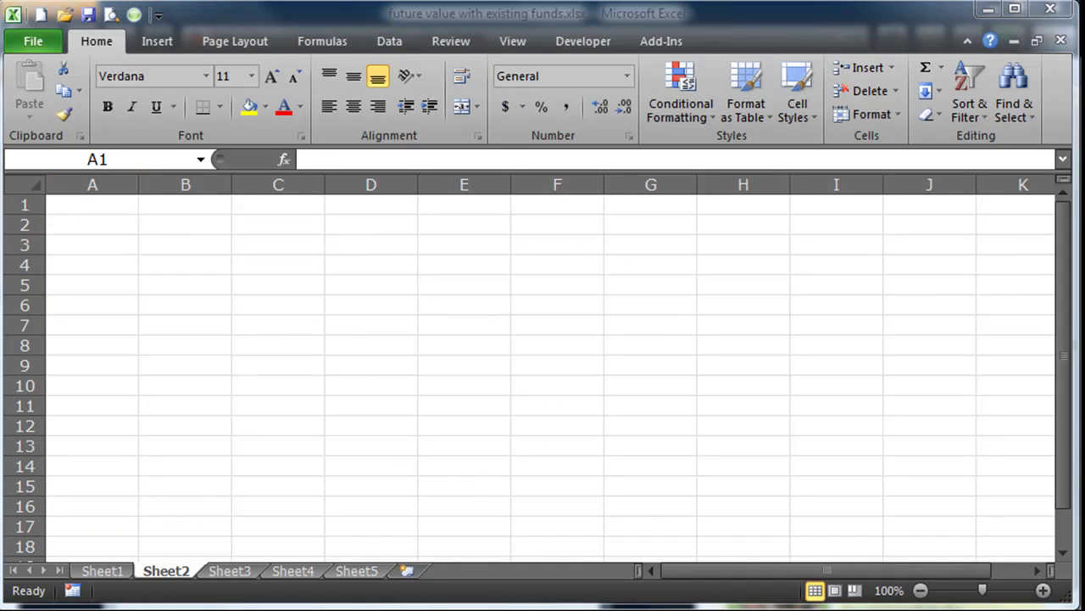
pyautogui.click(416, 364)
pyautogui.click(109, 262)
pyautogui.click(111, 210)
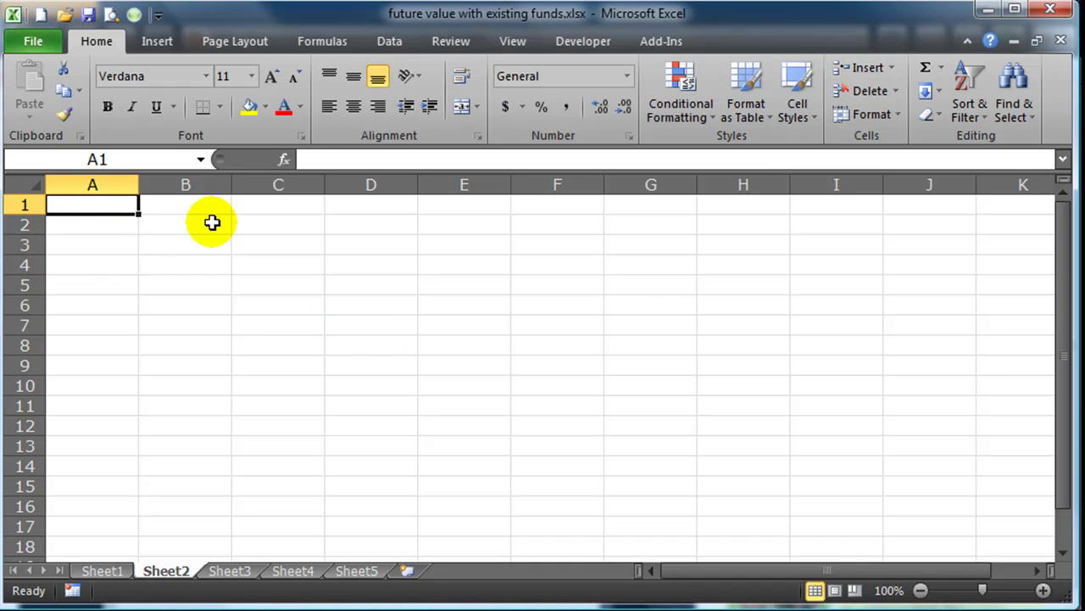
pyautogui.write('Year')
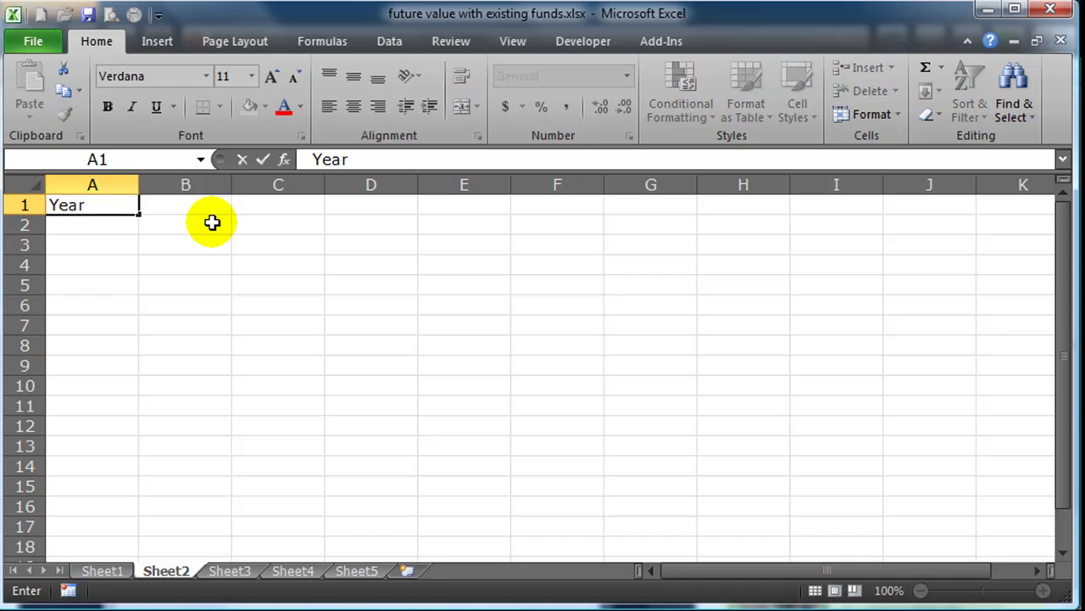
pyautogui.press('Tab')
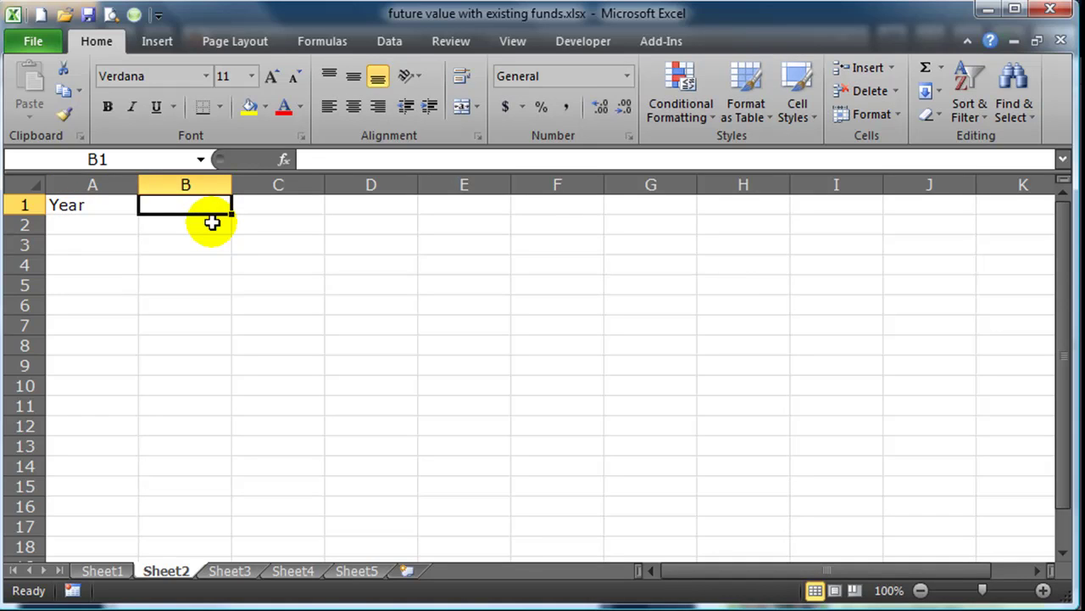
pyautogui.write('Total Inv')
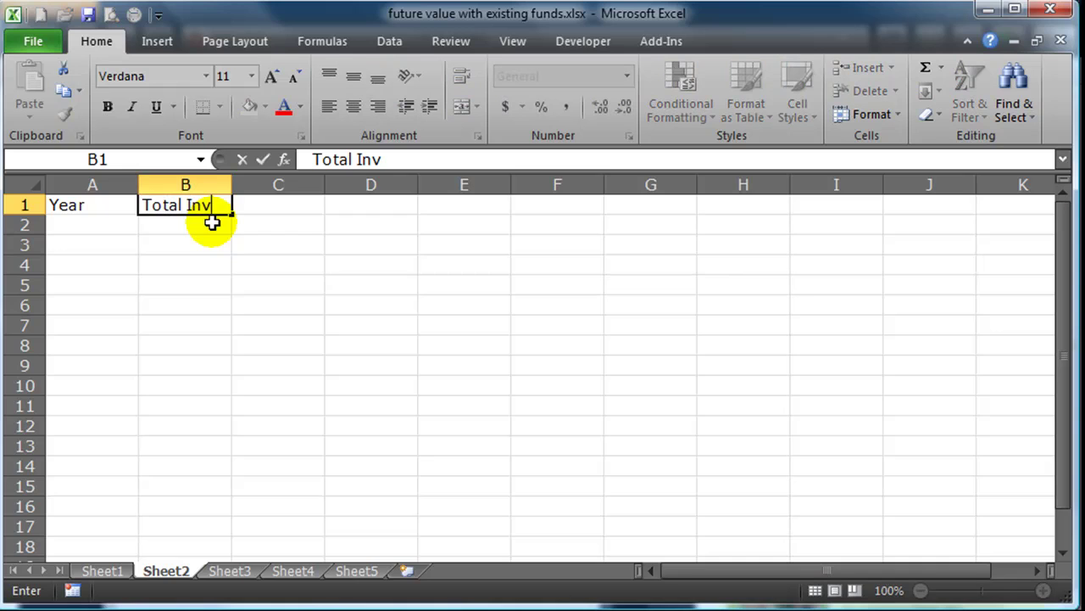
pyautogui.write('estment')
pyautogui.press('Tab')
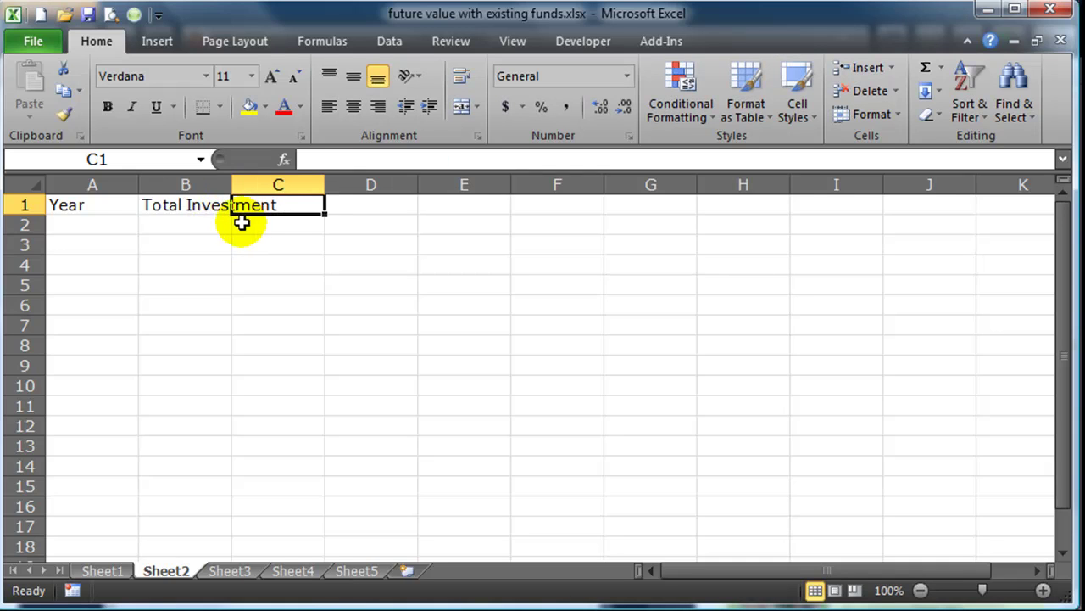
# Step: Widen columns A and B to fit their headings
pyautogui.moveTo(107, 184); pyautogui.dragTo(150, 184)
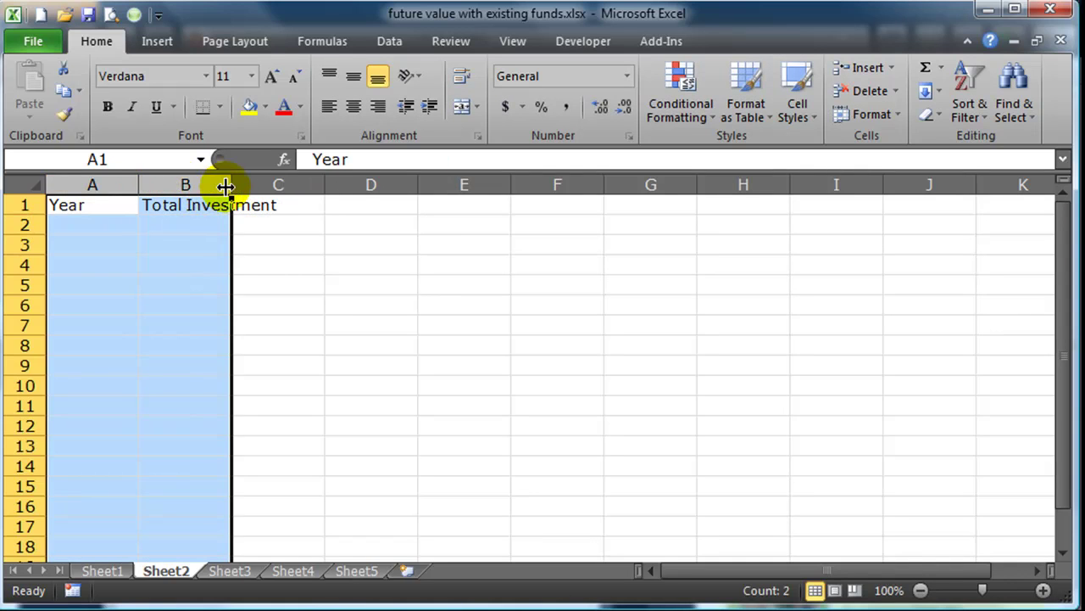
pyautogui.moveTo(225, 185); pyautogui.dragTo(359, 185)
pyautogui.click(326, 285)
# Step: Enter the headings Rate of Return in C1 and Balance in D1
pyautogui.click(392, 206)
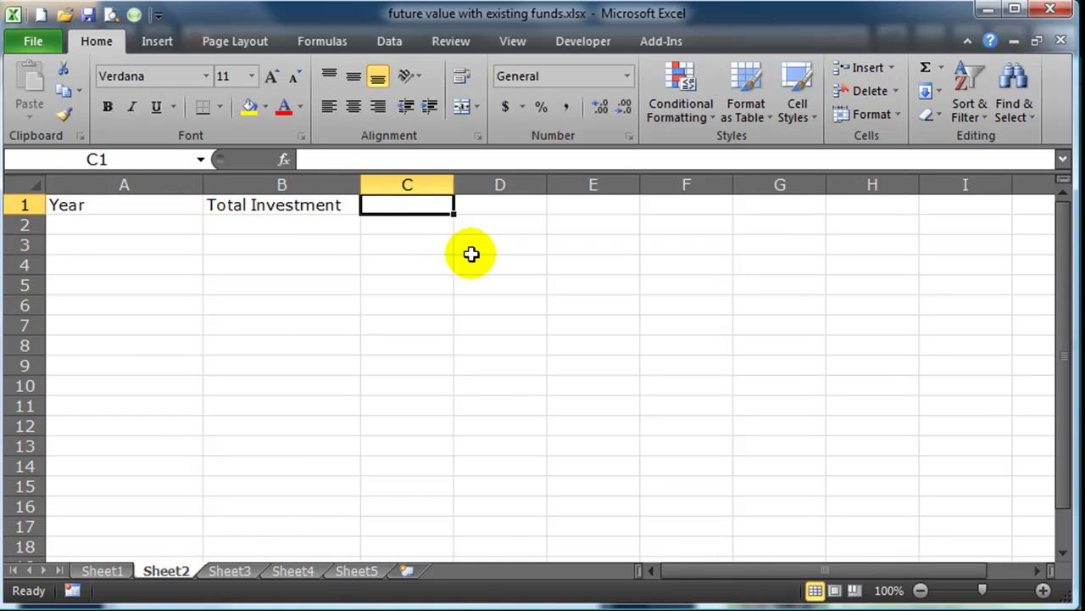
pyautogui.write('Ra')
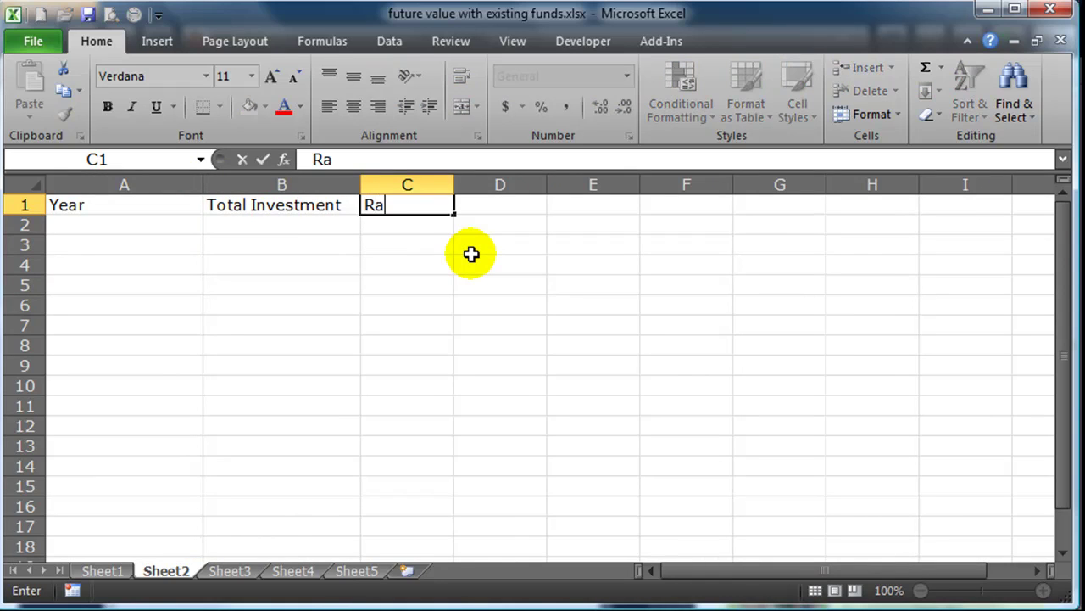
pyautogui.write('te of Return')
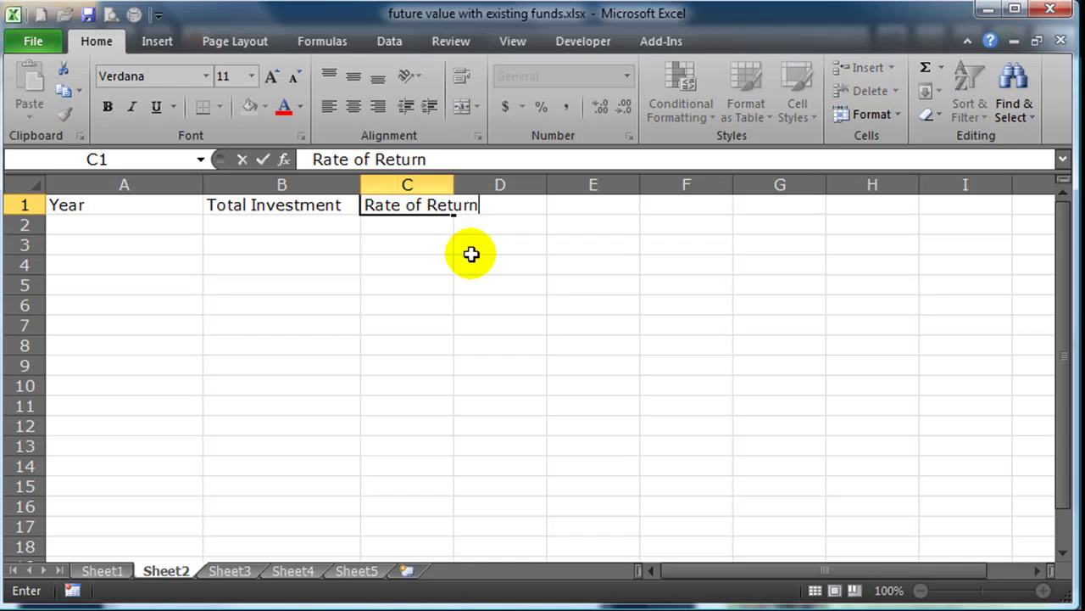
pyautogui.press('Tab')
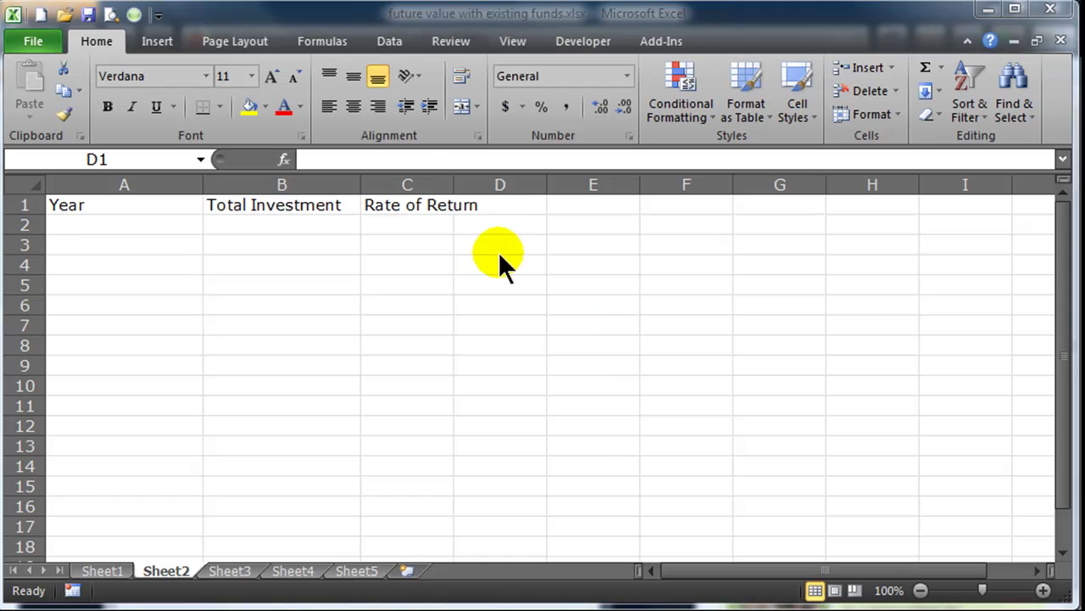
pyautogui.click(501, 206)
pyautogui.write('Balance')
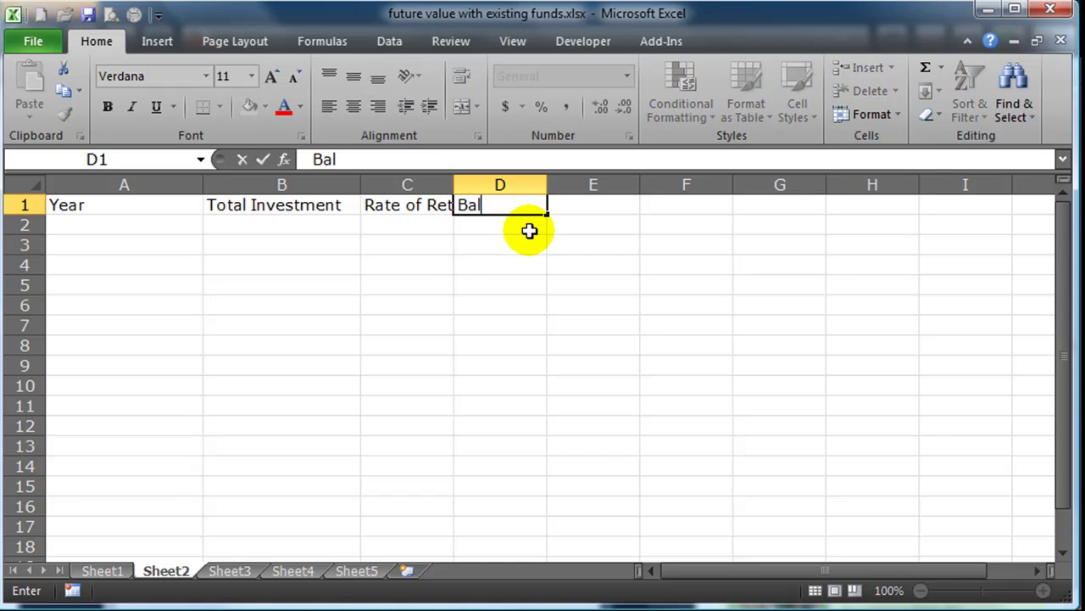
pyautogui.press('Return')
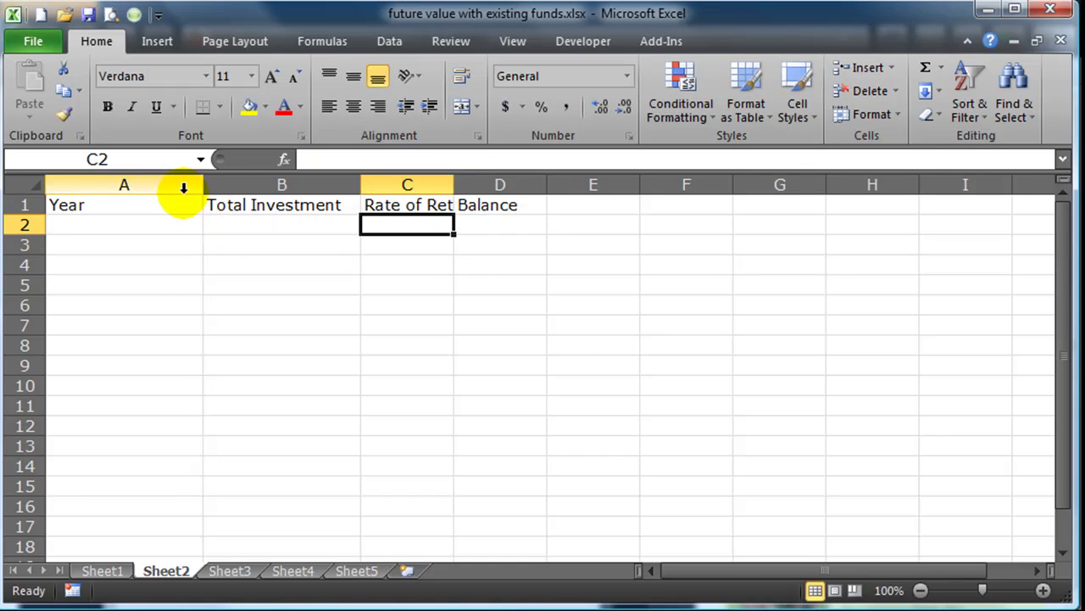
# Step: Widen columns A–D and fill column A with the years 2011 through 2025
pyautogui.moveTo(181, 186); pyautogui.dragTo(518, 184)
pyautogui.click(441, 327)
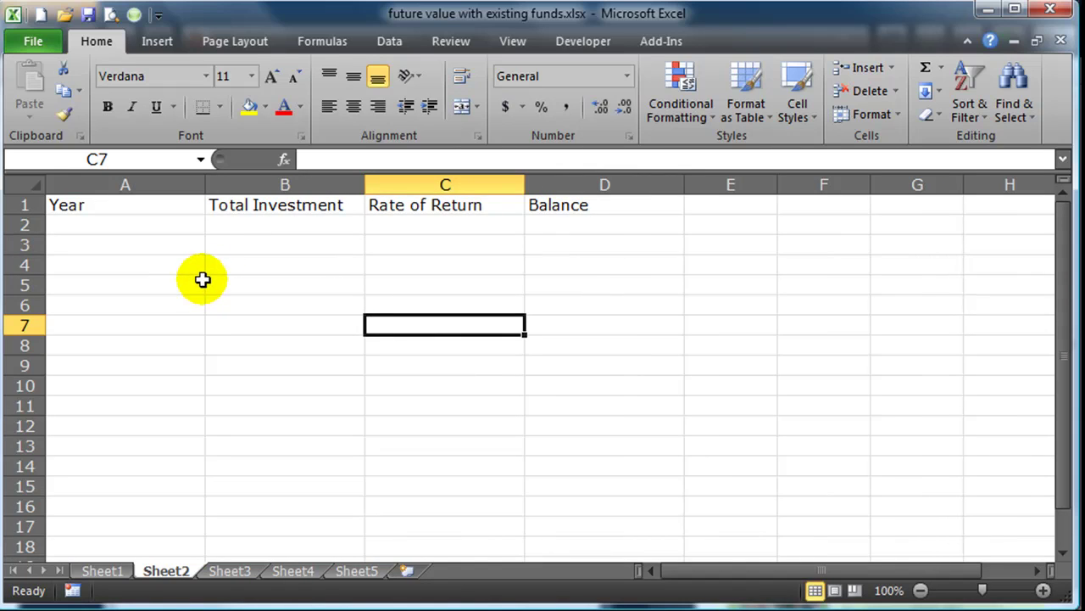
pyautogui.click(134, 337)
pyautogui.click(114, 221)
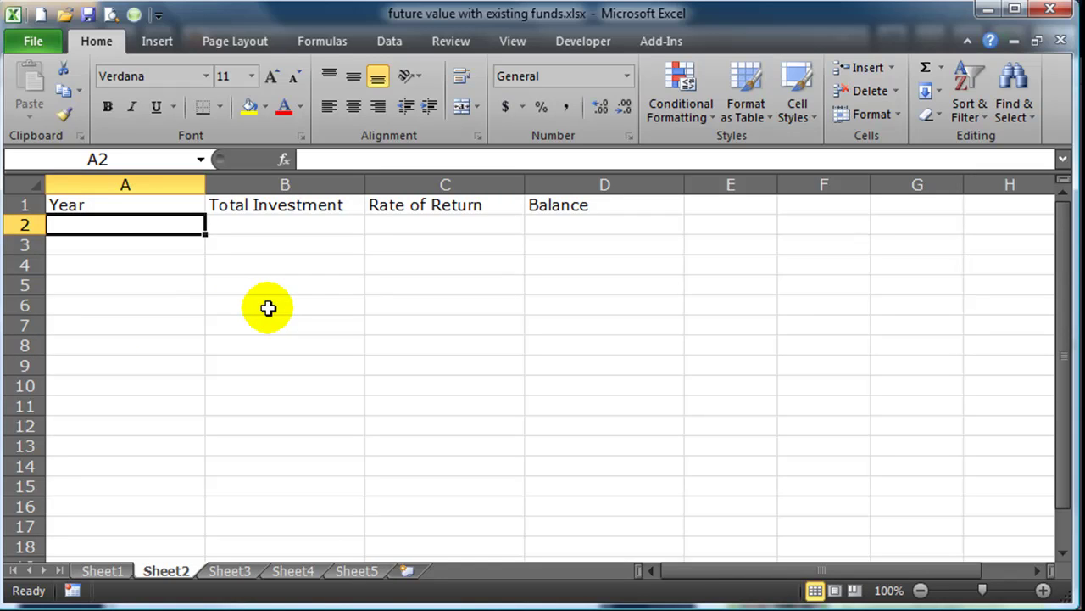
pyautogui.write('2011')
pyautogui.press('Return')
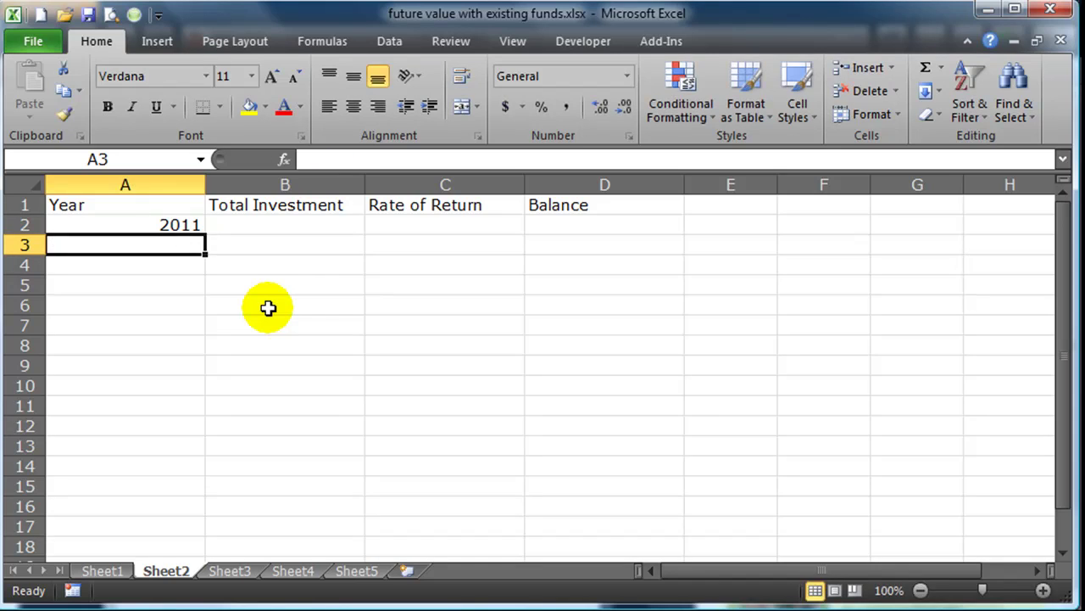
pyautogui.write('2012')
pyautogui.press('Return')
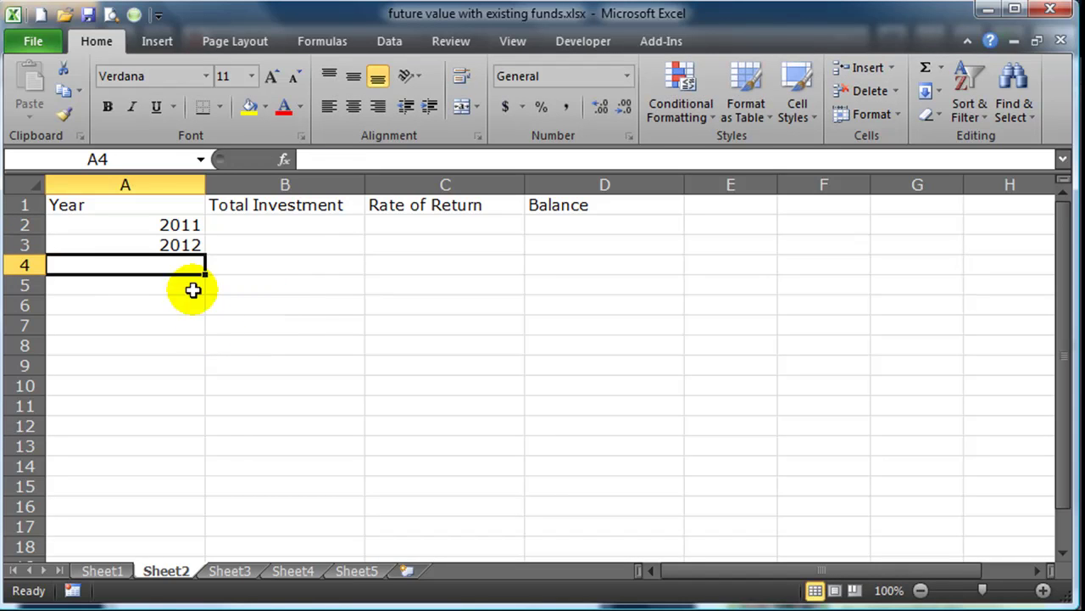
pyautogui.moveTo(169, 227); pyautogui.dragTo(196, 526)
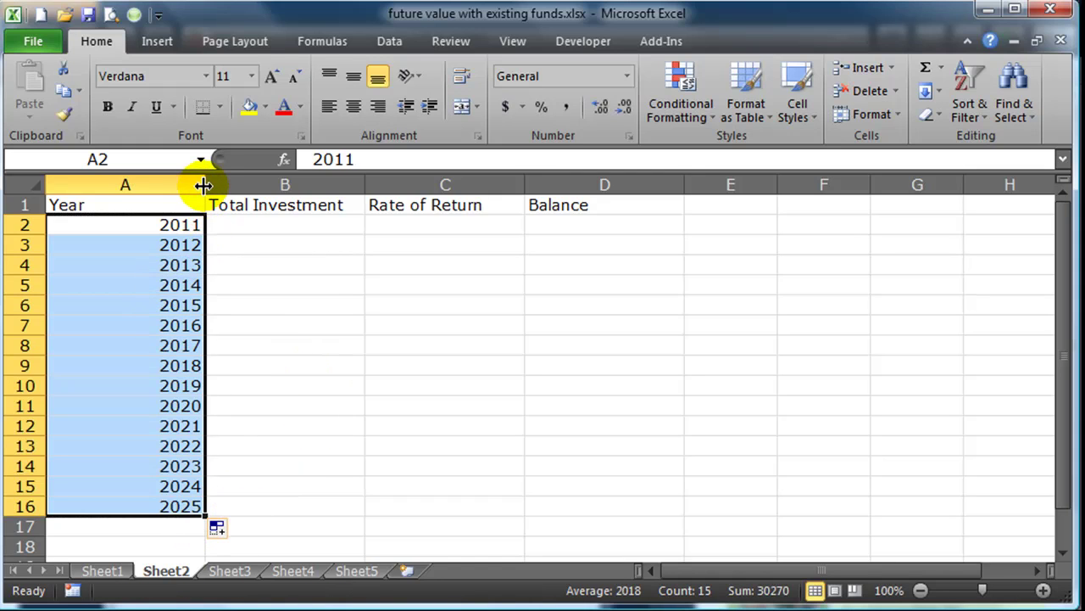
pyautogui.click(293, 277)
# Step: Right-align the headings in A1:D1
pyautogui.moveTo(151, 206); pyautogui.dragTo(530, 205)
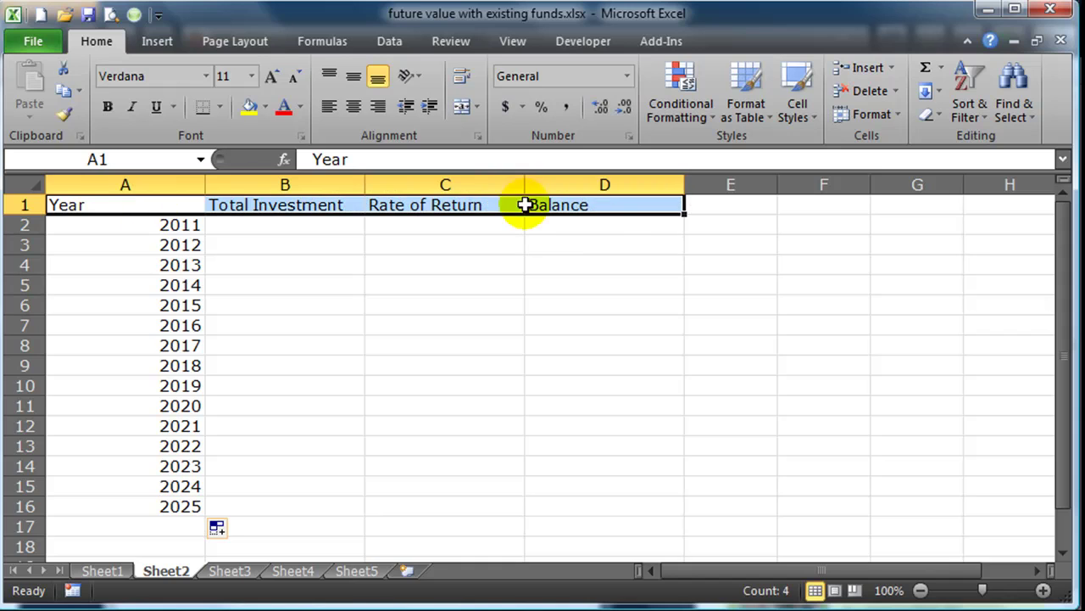
pyautogui.click(377, 103)
pyautogui.click(298, 313)
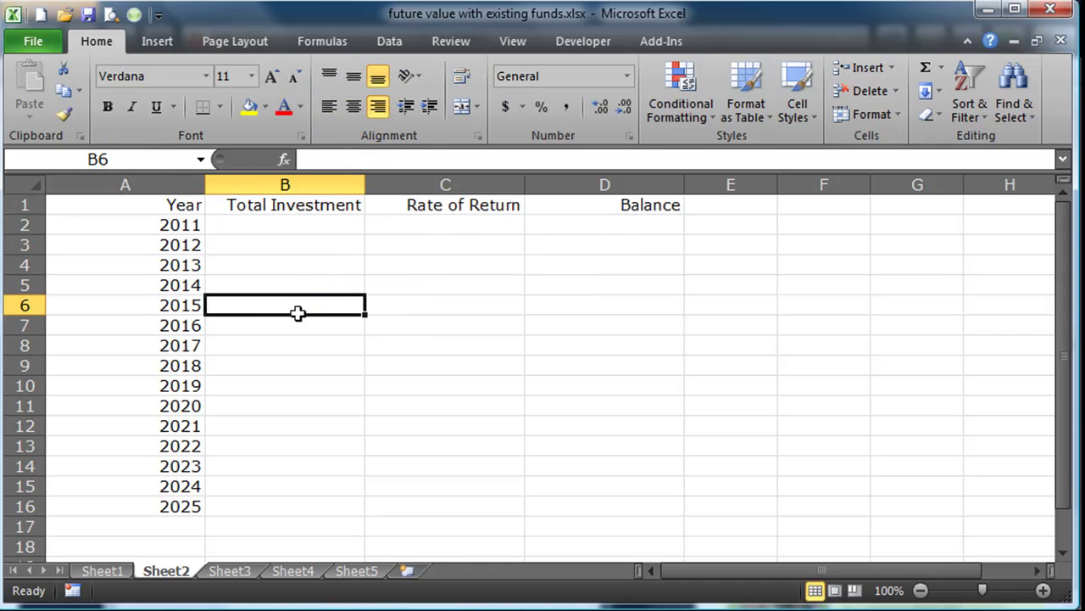
# Step: Enter the yearly investment of 5000 in B2
pyautogui.click(290, 227)
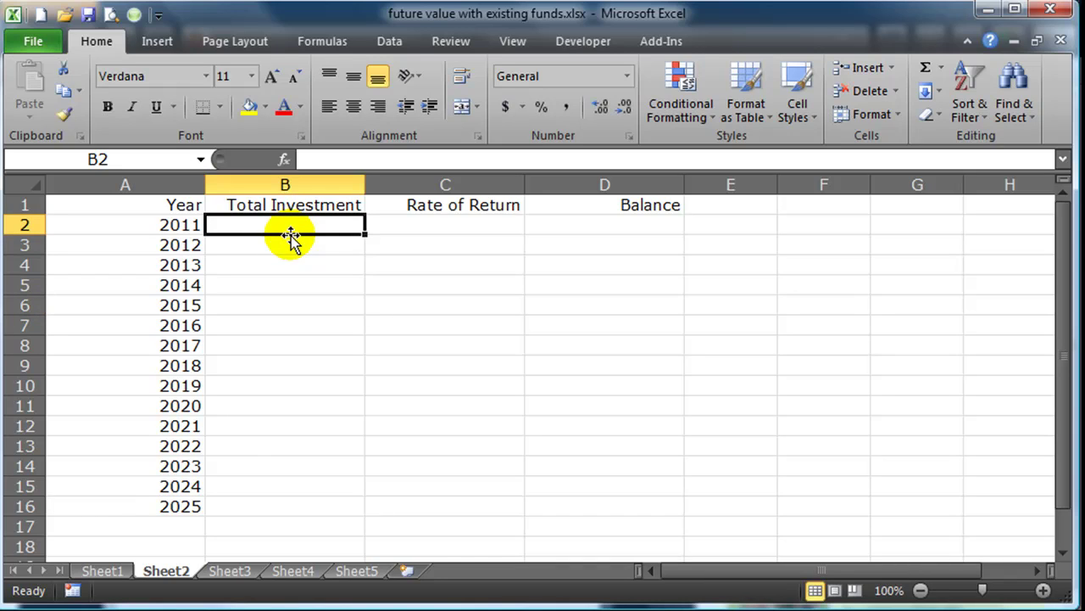
pyautogui.click(280, 283)
pyautogui.click(280, 226)
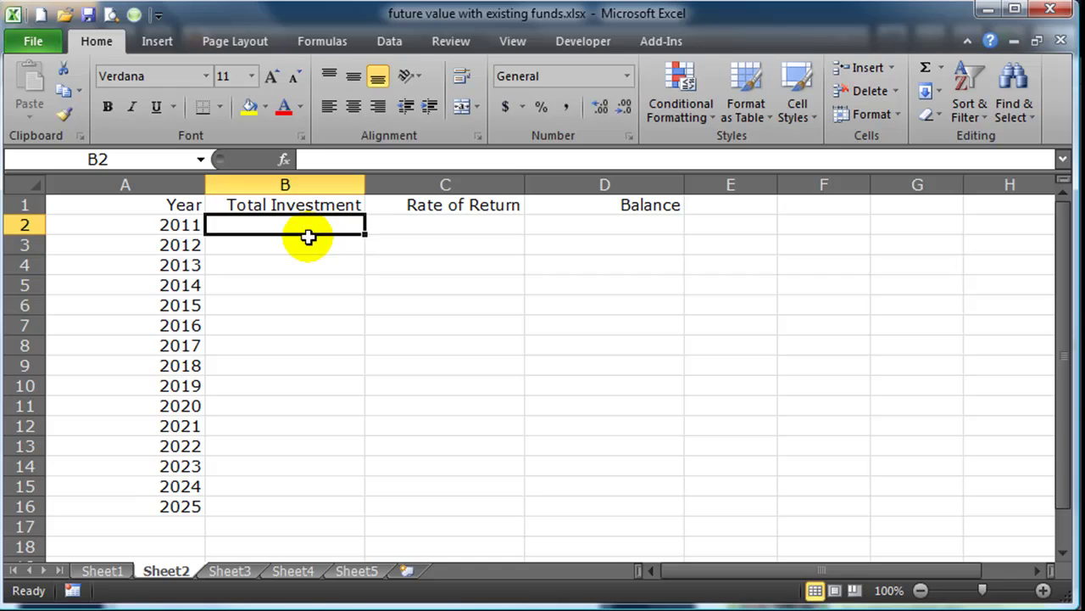
pyautogui.write('5000')
pyautogui.press('Return')
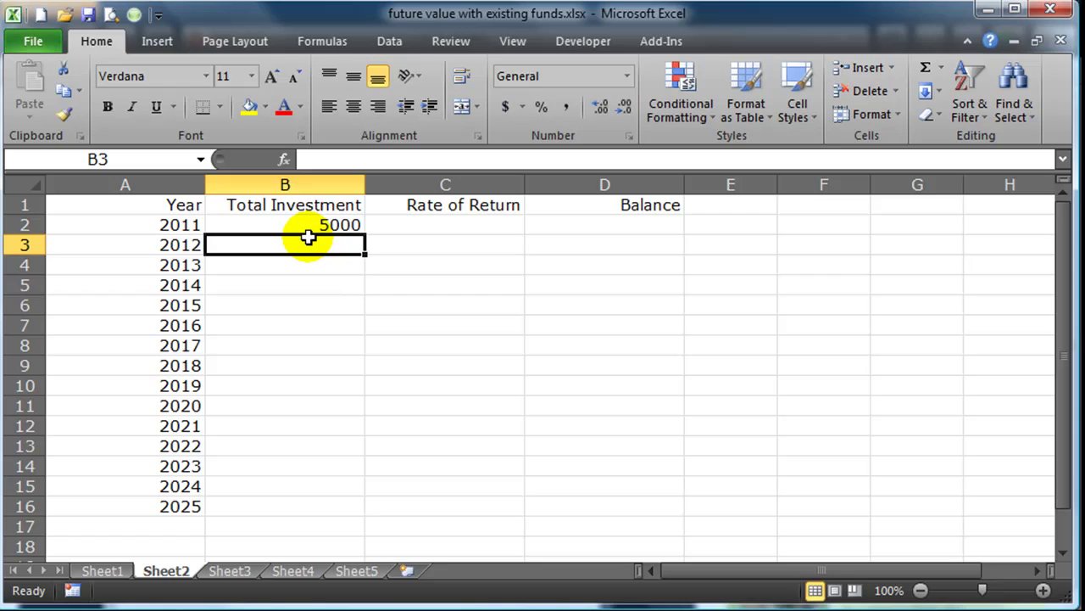
# Step: Insert a blank row above 2011 and enter year 0 in A2
pyautogui.click(25, 225)
pyautogui.rightClick(25, 225)
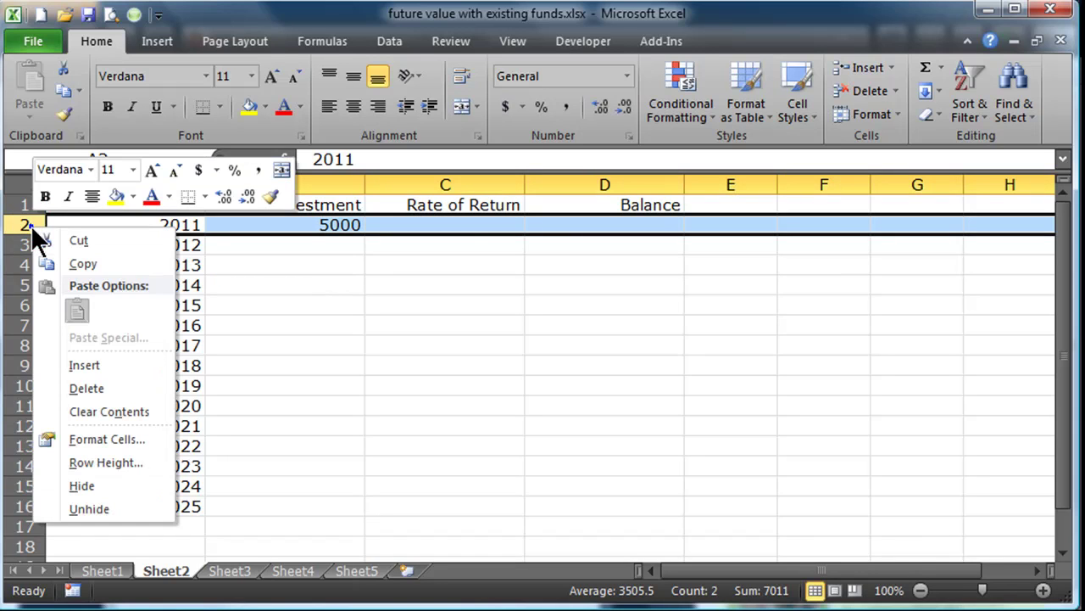
pyautogui.click(108, 362)
pyautogui.click(263, 347)
pyautogui.click(195, 226)
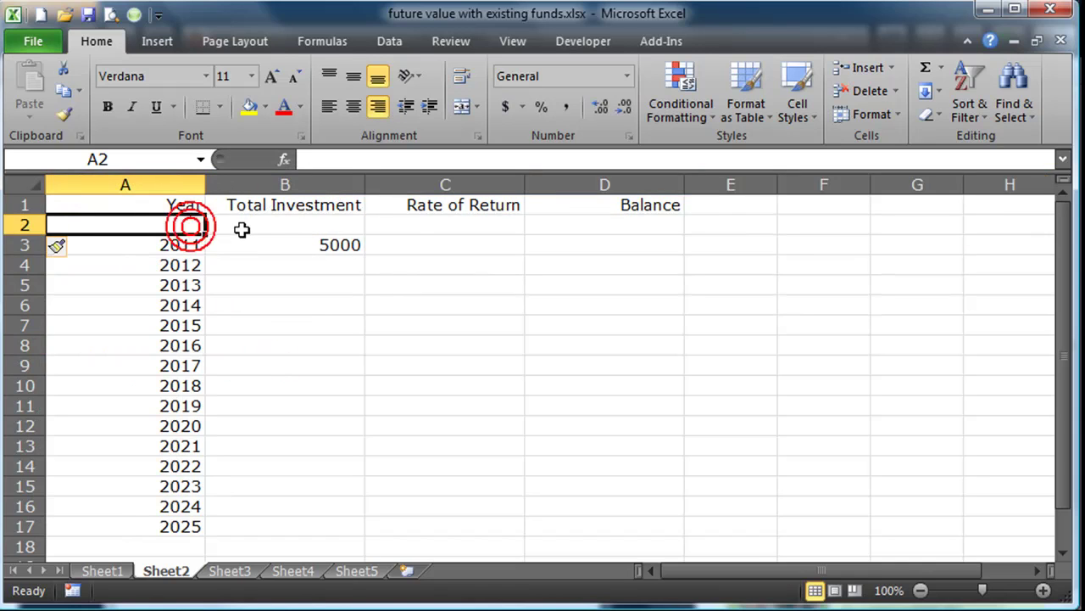
pyautogui.write('0')
pyautogui.press('Return')
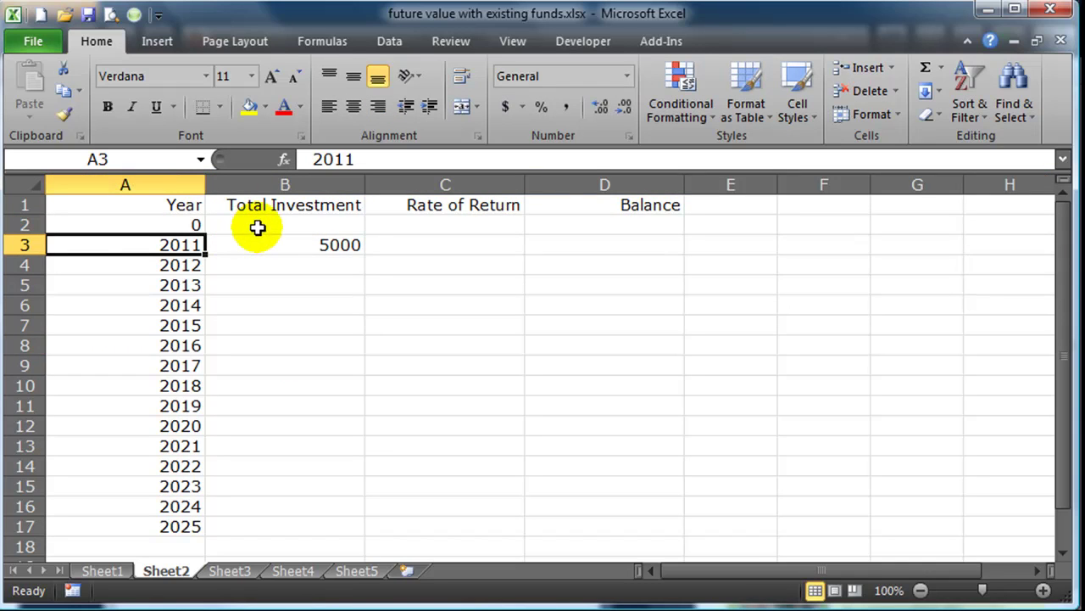
# Step: Enter the starting balance 20000 in D2
pyautogui.click(626, 225)
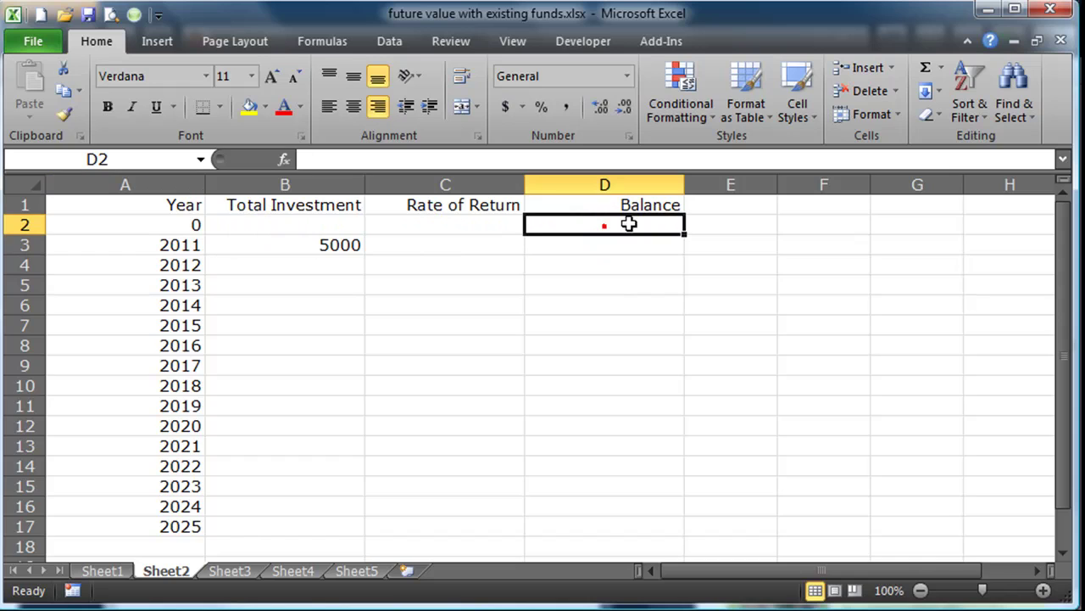
pyautogui.write('20000')
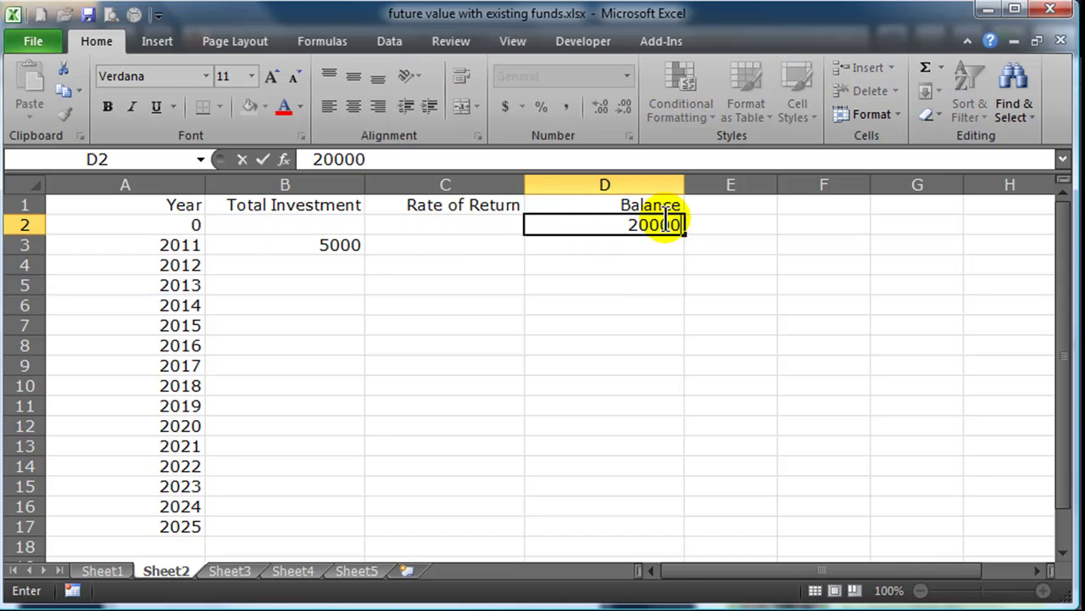
pyautogui.press('Return')
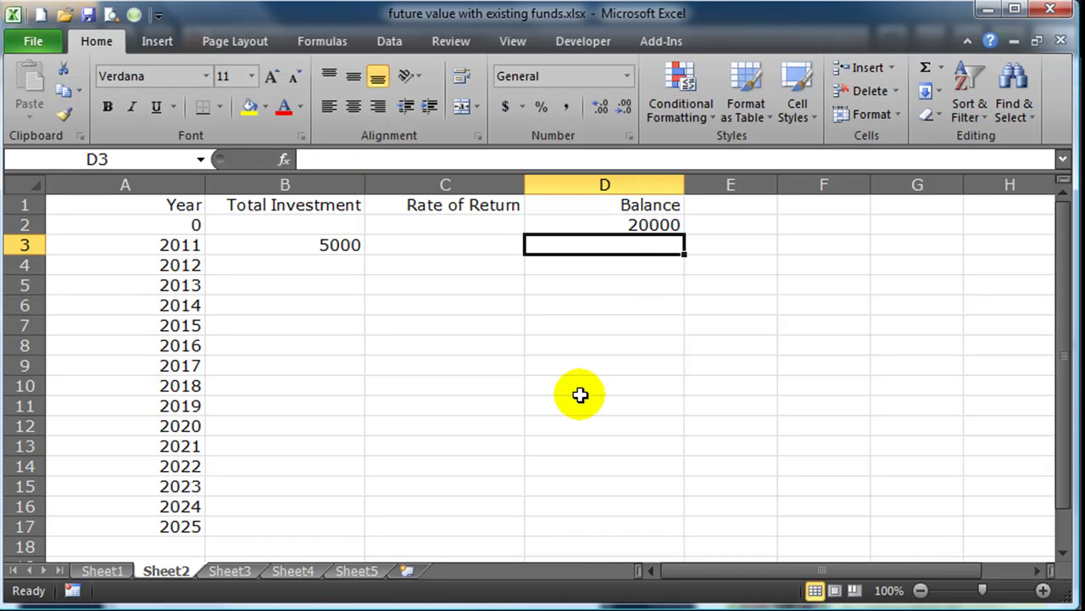
pyautogui.click(614, 224)
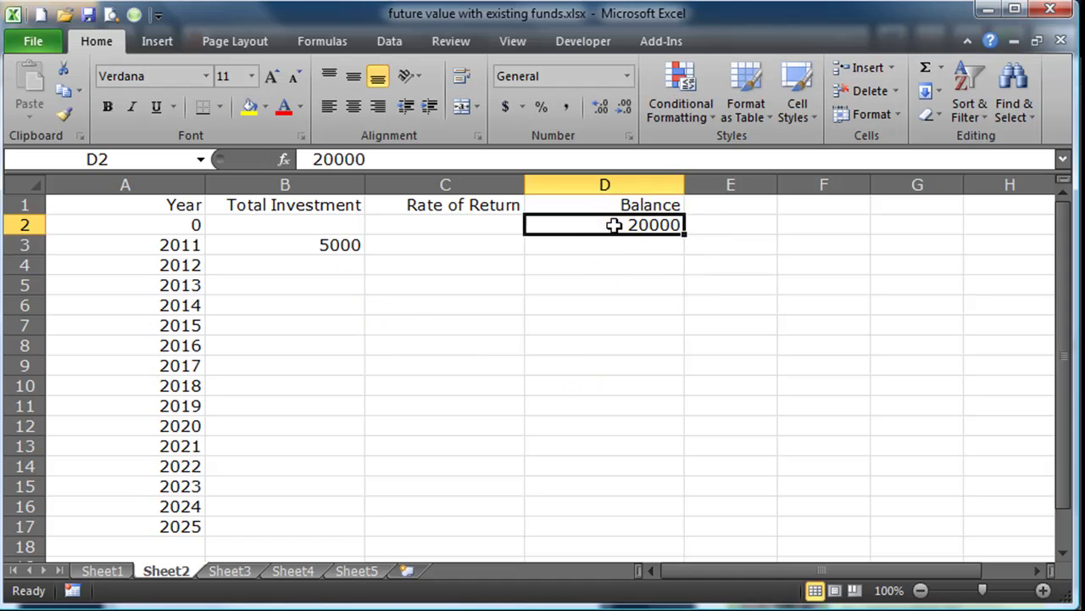
pyautogui.click(306, 246)
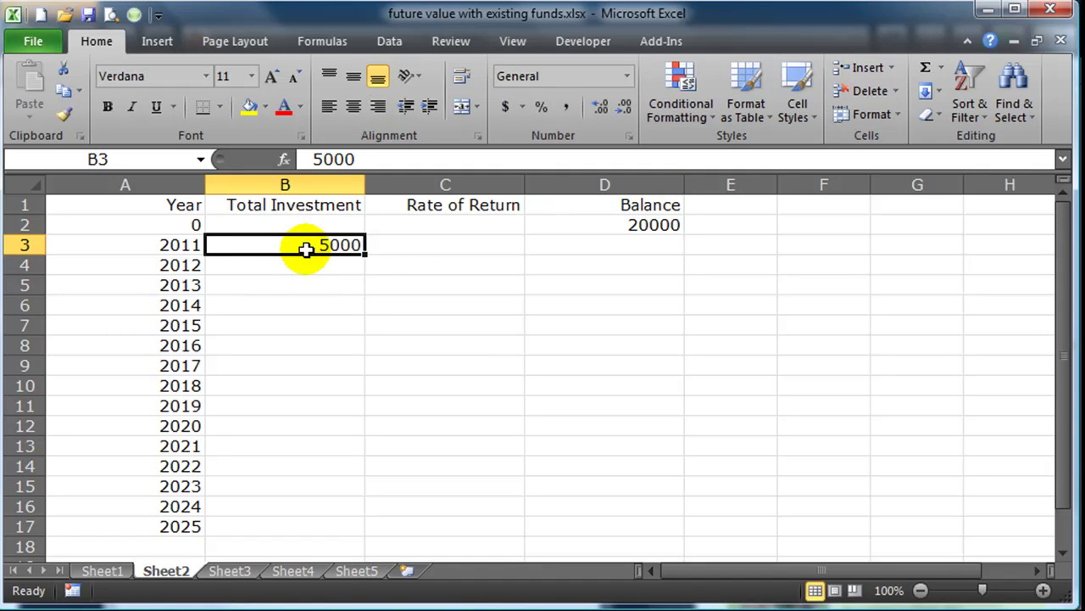
# Step: Enter a 14% rate of return for 2011 in C3
pyautogui.click(433, 243)
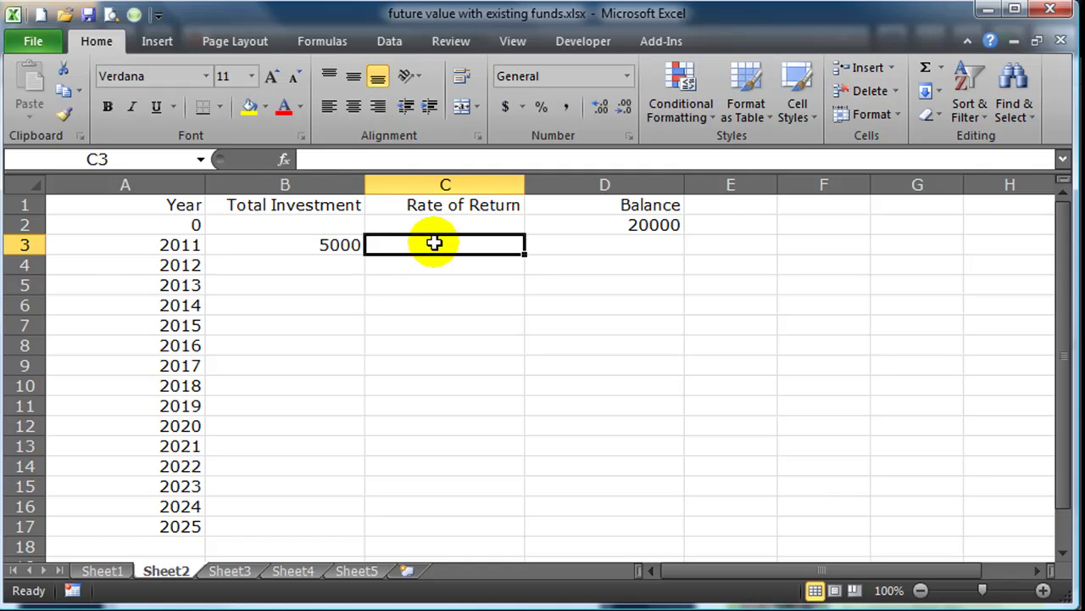
pyautogui.write('14%')
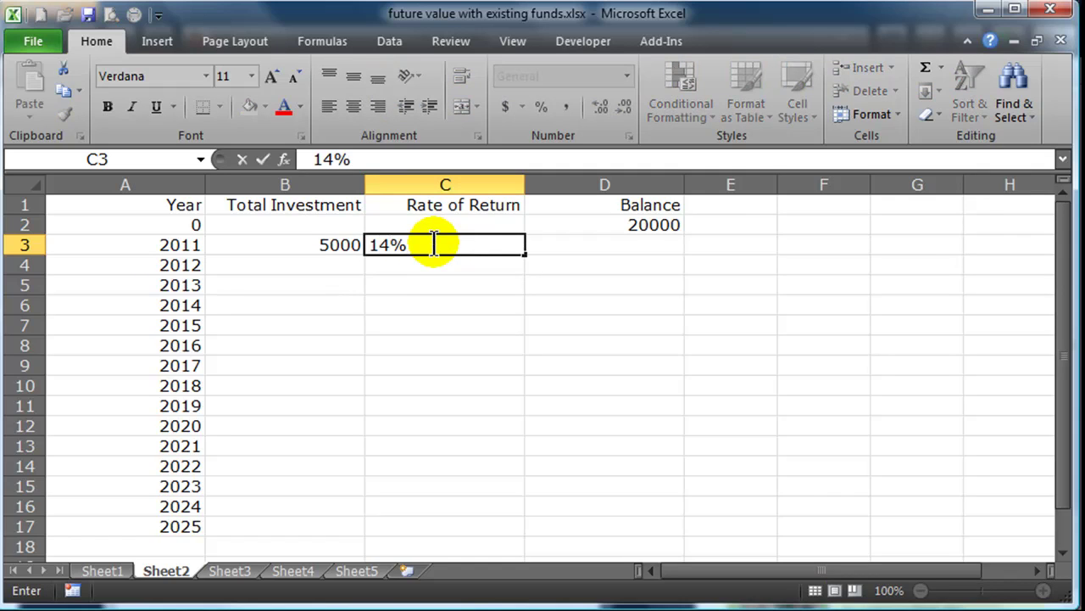
pyautogui.press('Return')
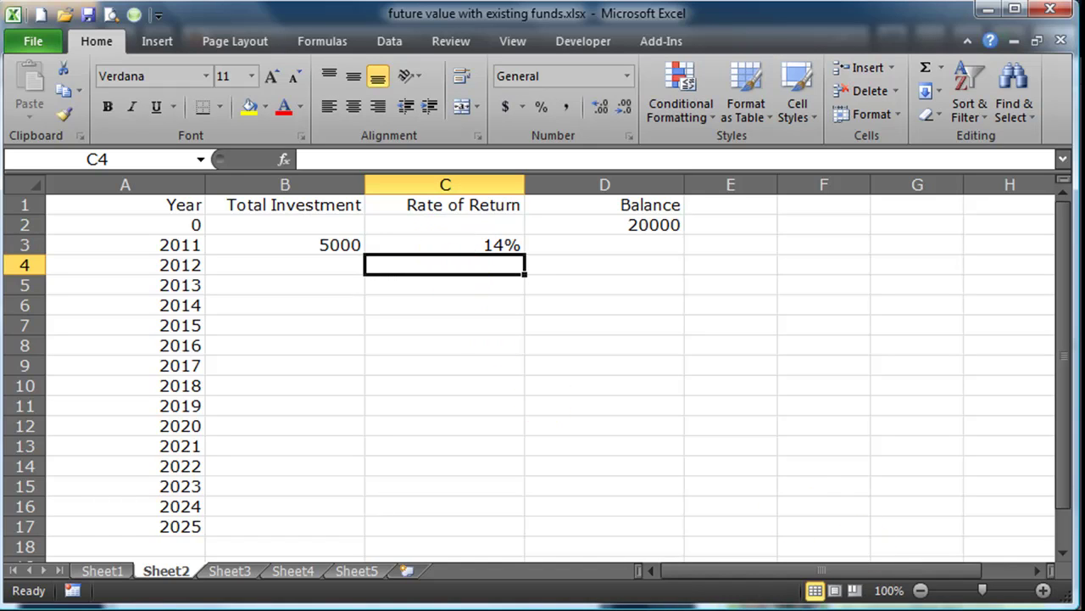
pyautogui.click(580, 248)
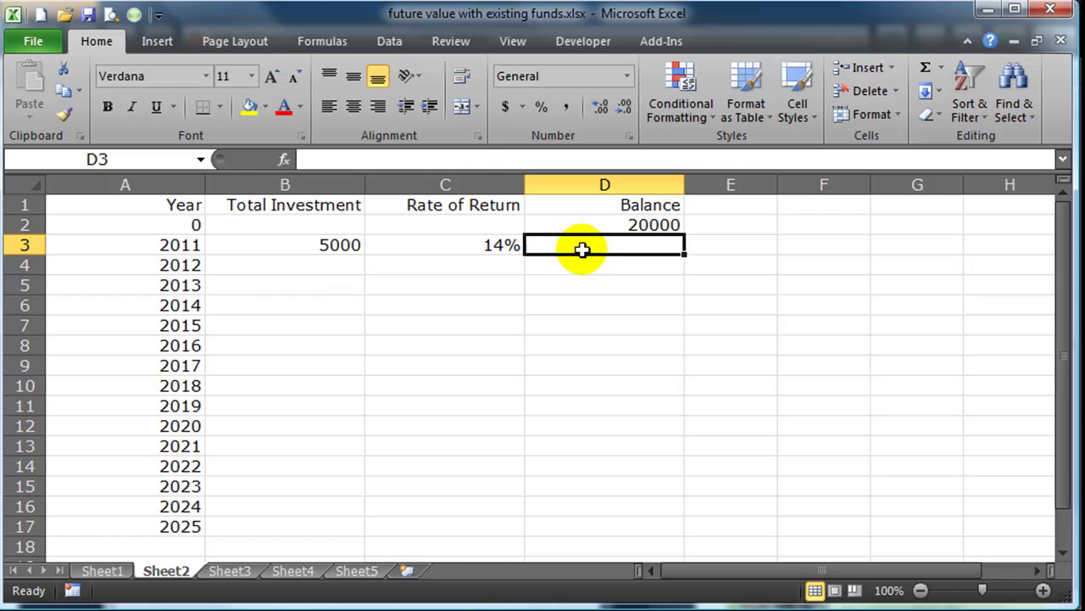
pyautogui.click(303, 248)
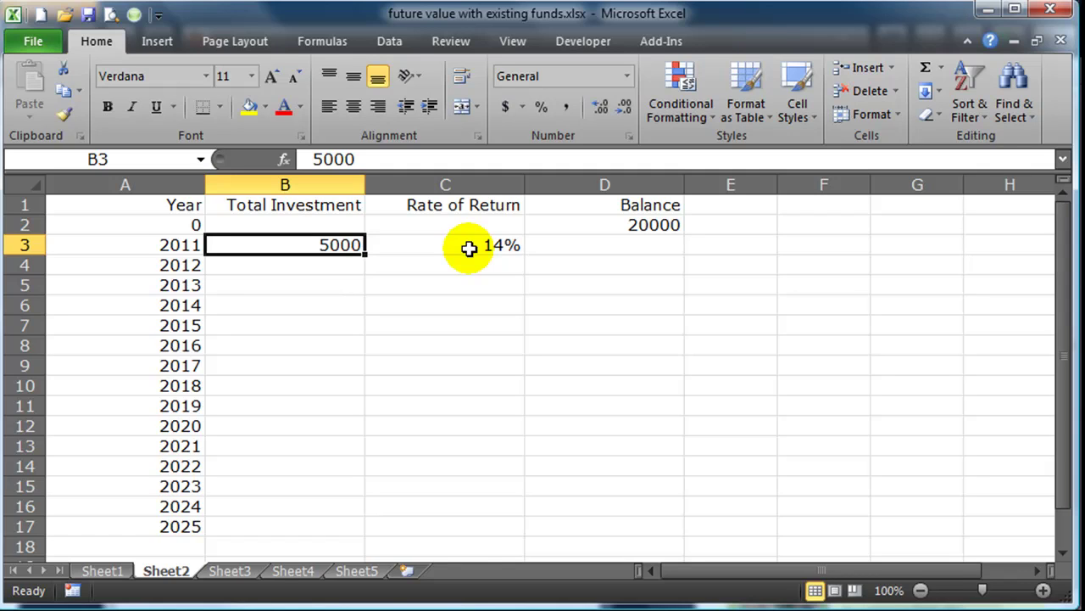
pyautogui.click(593, 224)
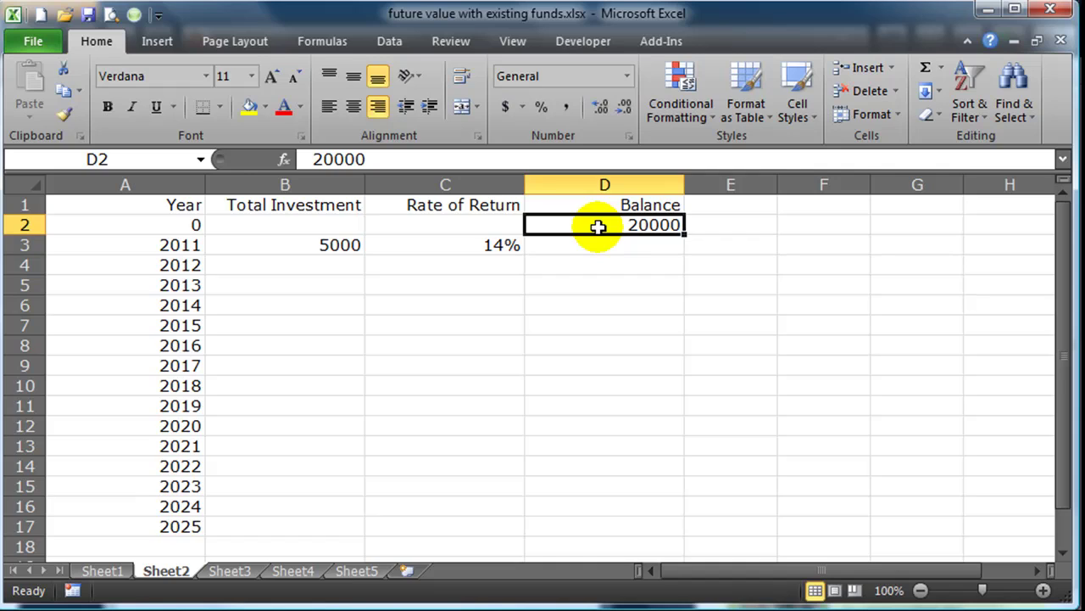
pyautogui.click(339, 245)
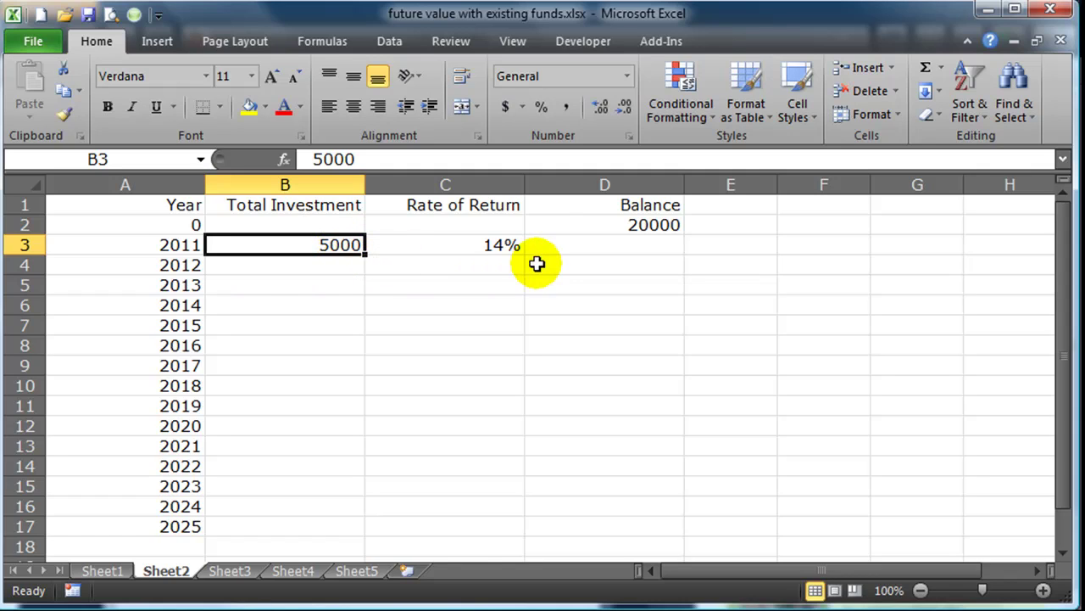
pyautogui.click(483, 245)
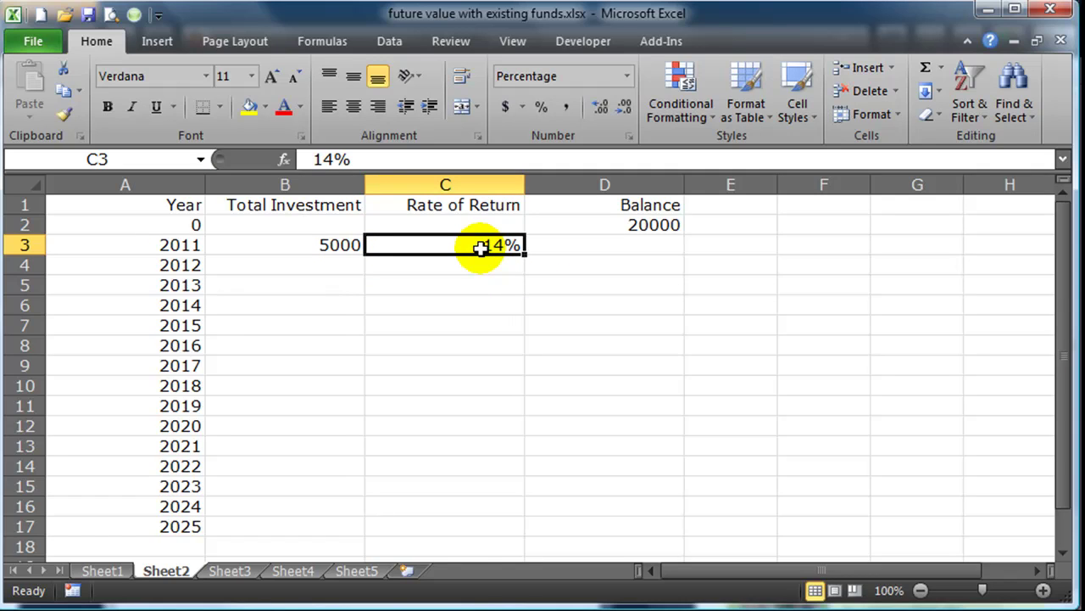
pyautogui.click(609, 225)
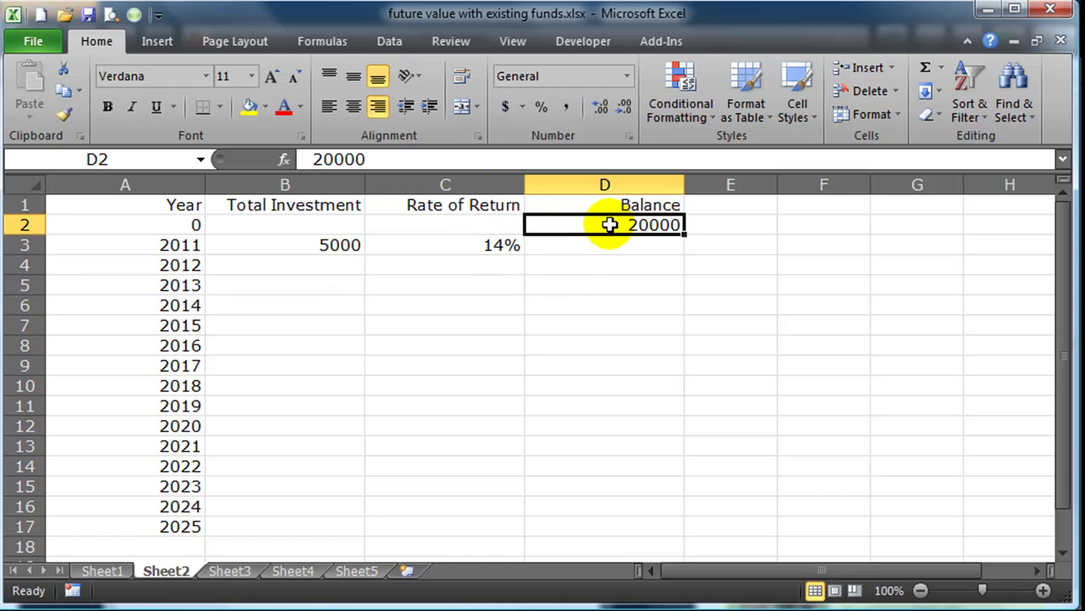
pyautogui.click(392, 266)
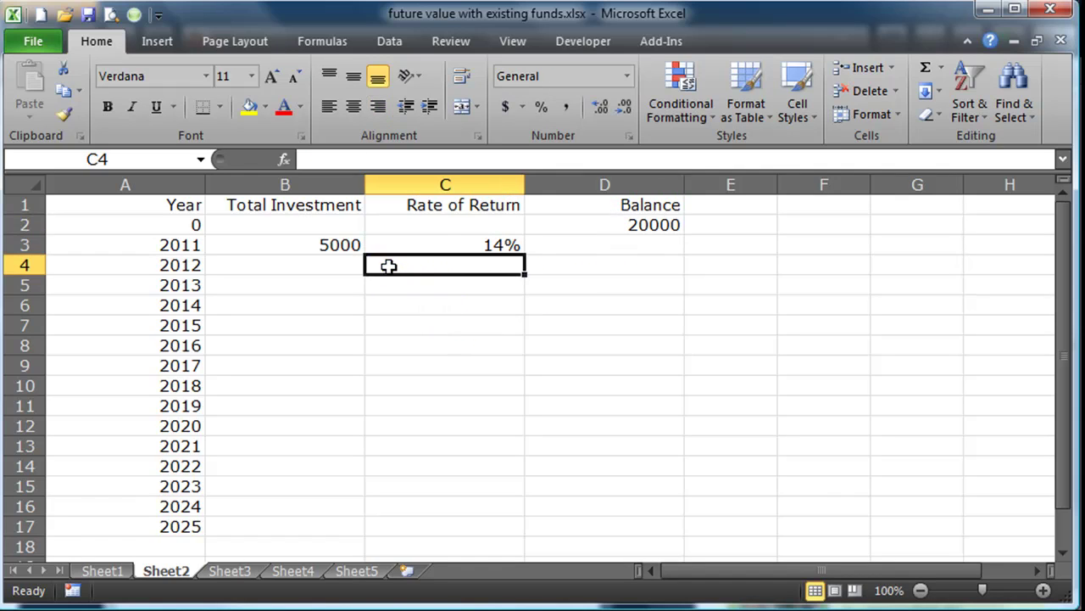
pyautogui.click(304, 245)
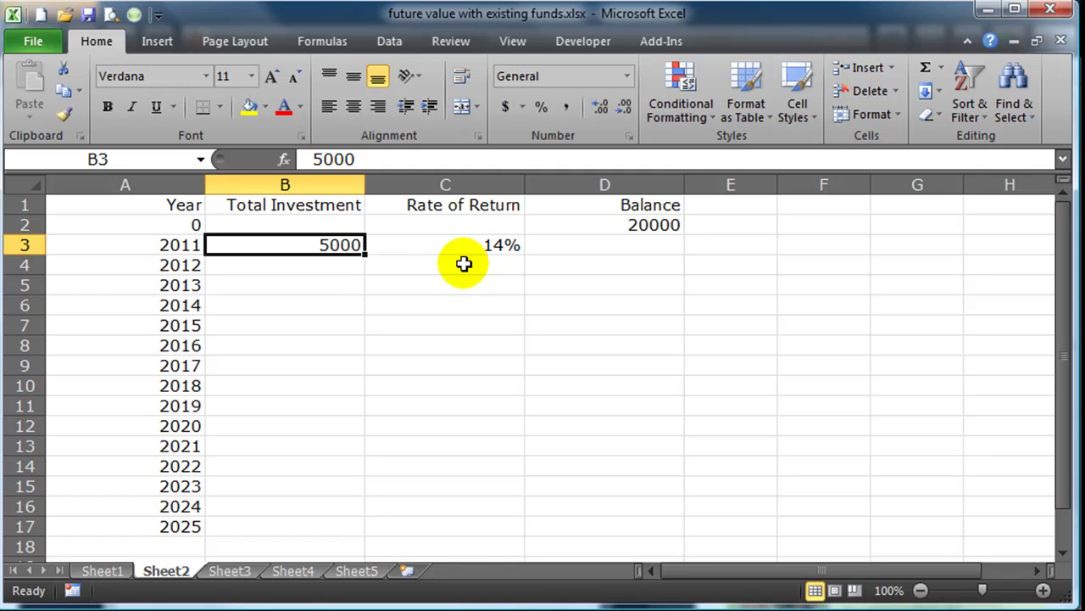
pyautogui.click(334, 269)
pyautogui.click(321, 245)
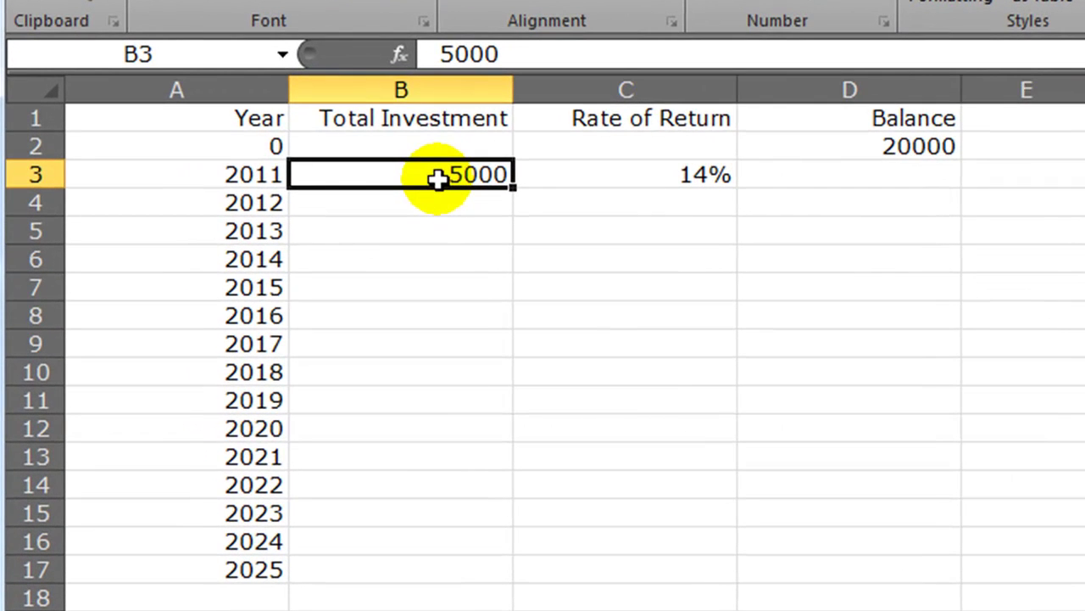
# Step: Change A3 to 'beginning of 2011' and fill the labels down to 'beginning of 2025' in A17
pyautogui.click(118, 174)
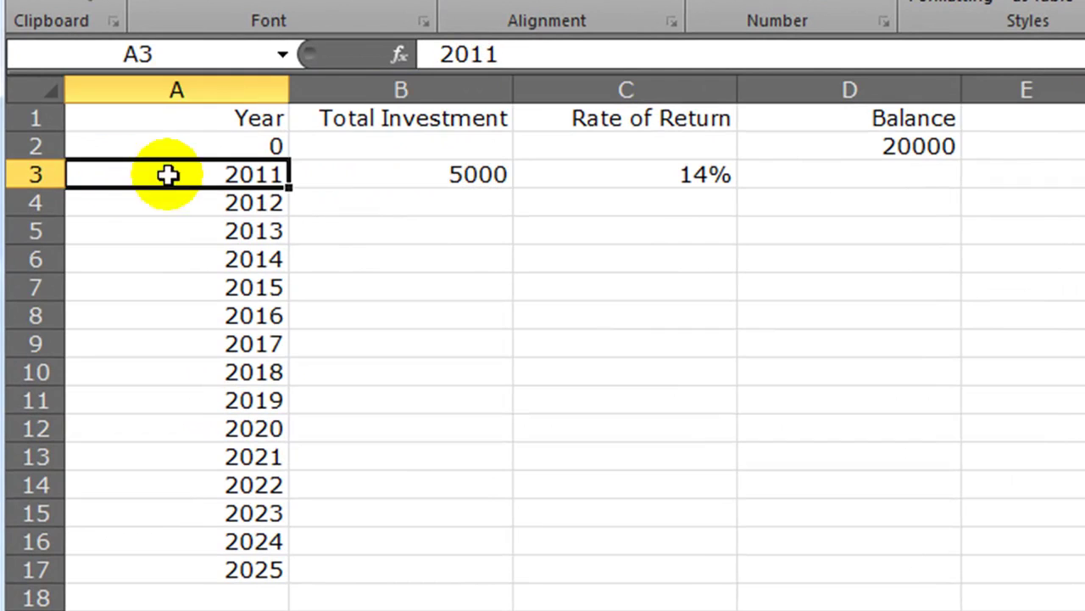
pyautogui.click(241, 314)
pyautogui.click(218, 175)
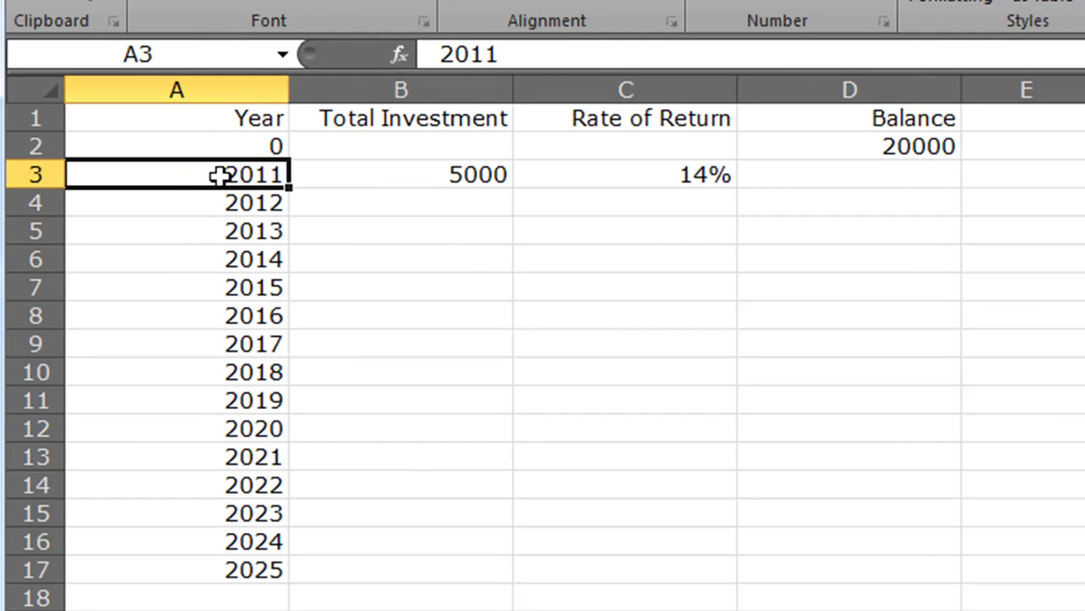
pyautogui.click(431, 54)
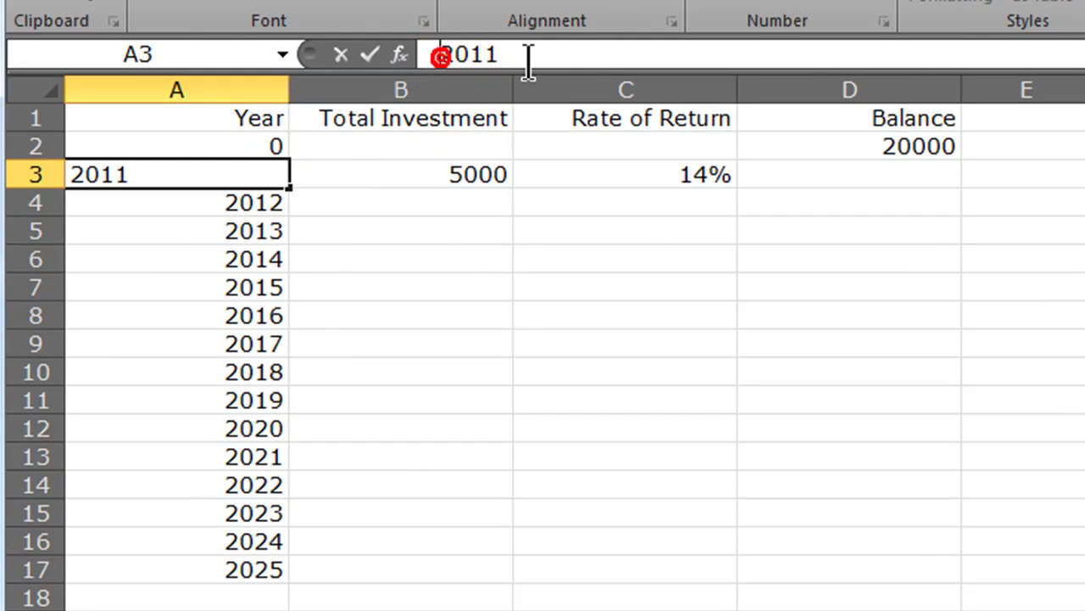
pyautogui.write('beginn')
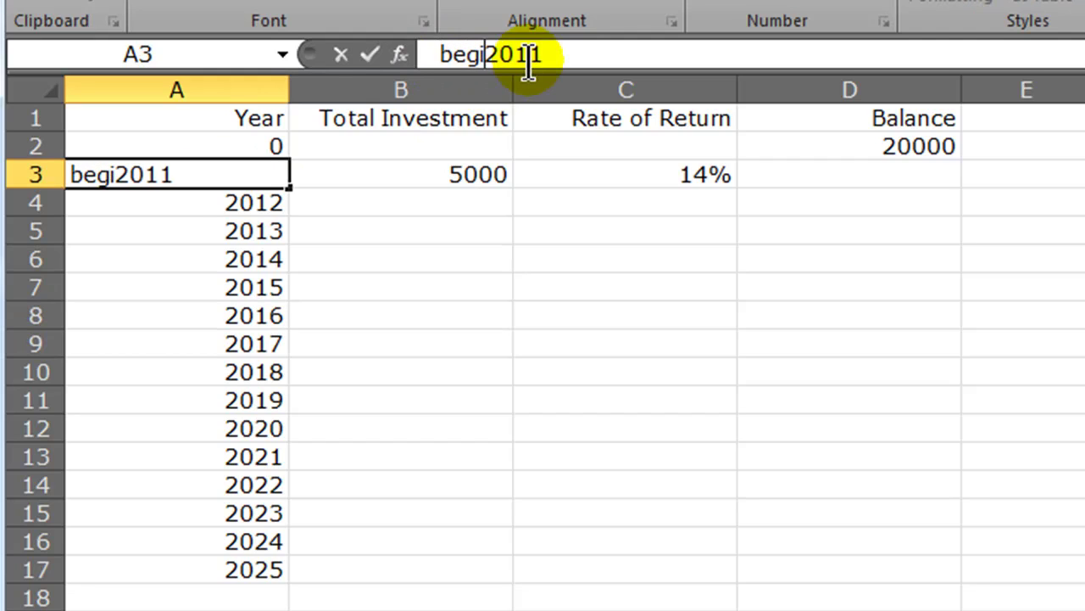
pyautogui.write('ing of')
pyautogui.press('Return')
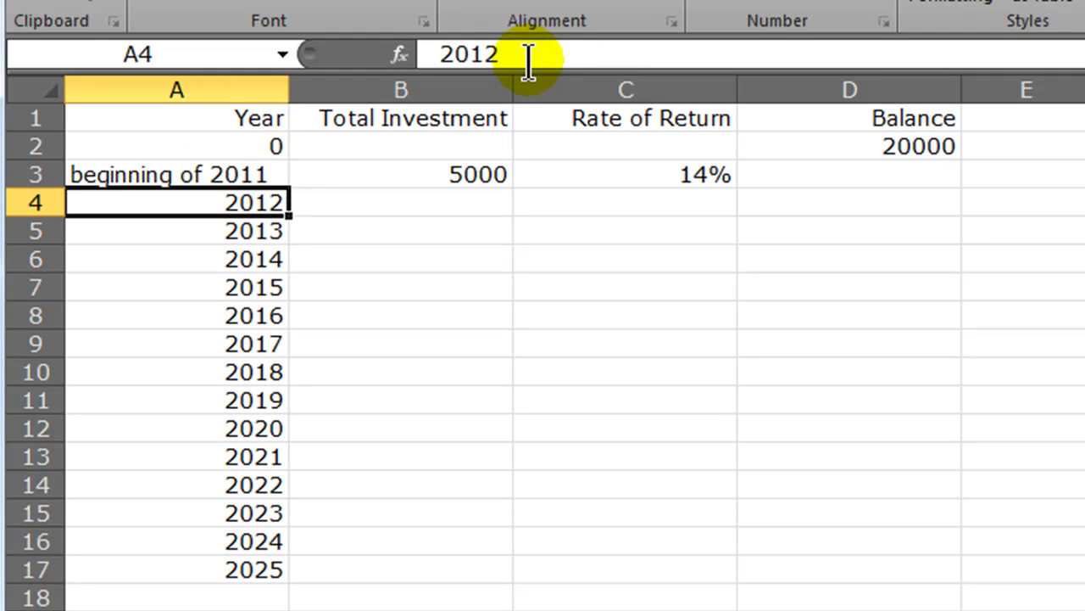
pyautogui.click(223, 175)
pyautogui.moveTo(288, 186); pyautogui.dragTo(279, 580)
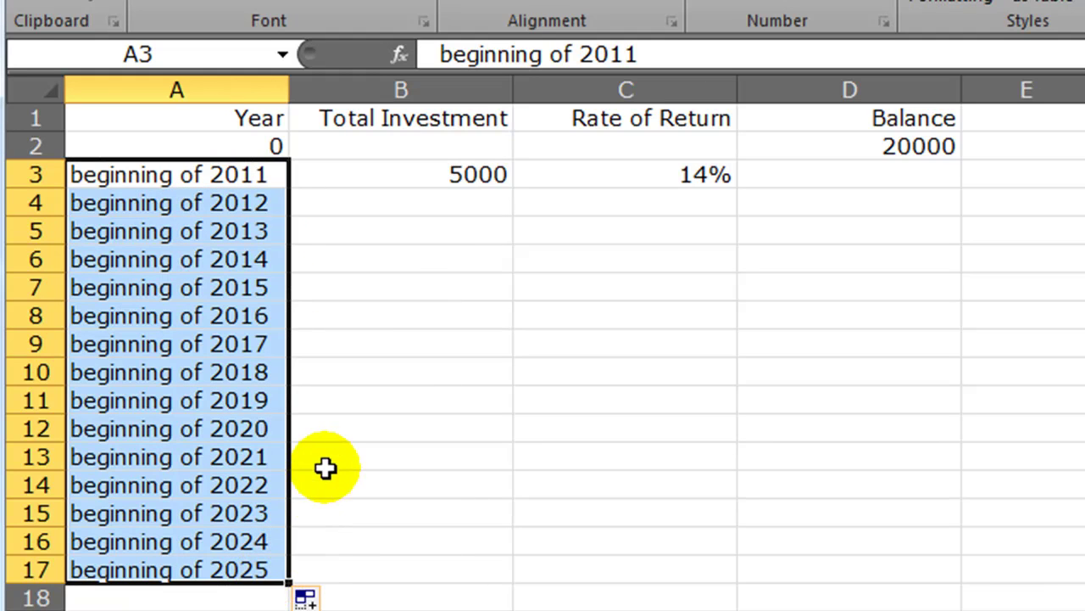
pyautogui.click(432, 278)
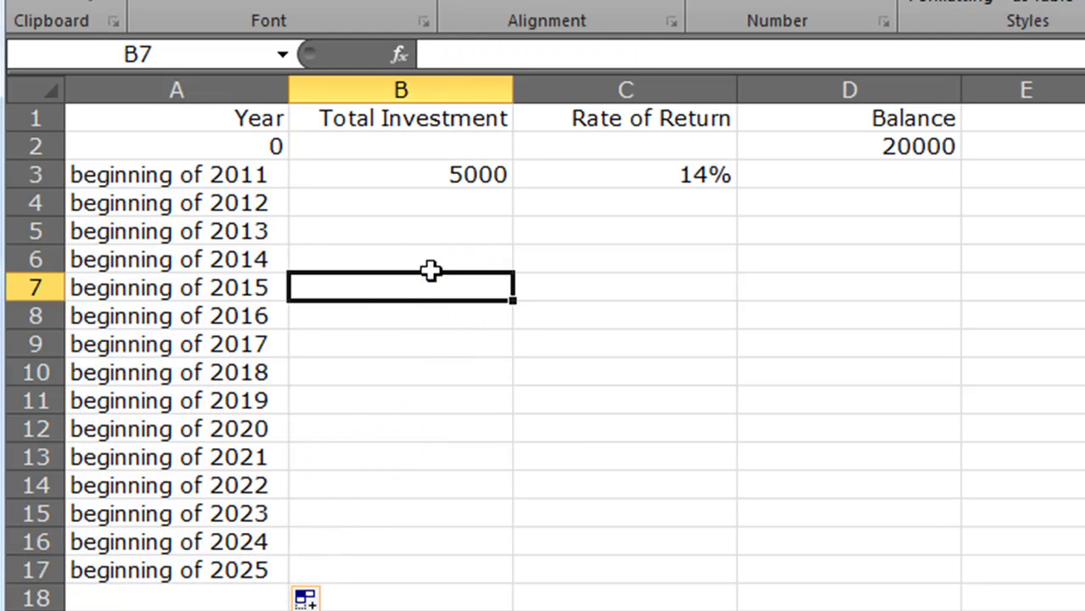
pyautogui.click(458, 176)
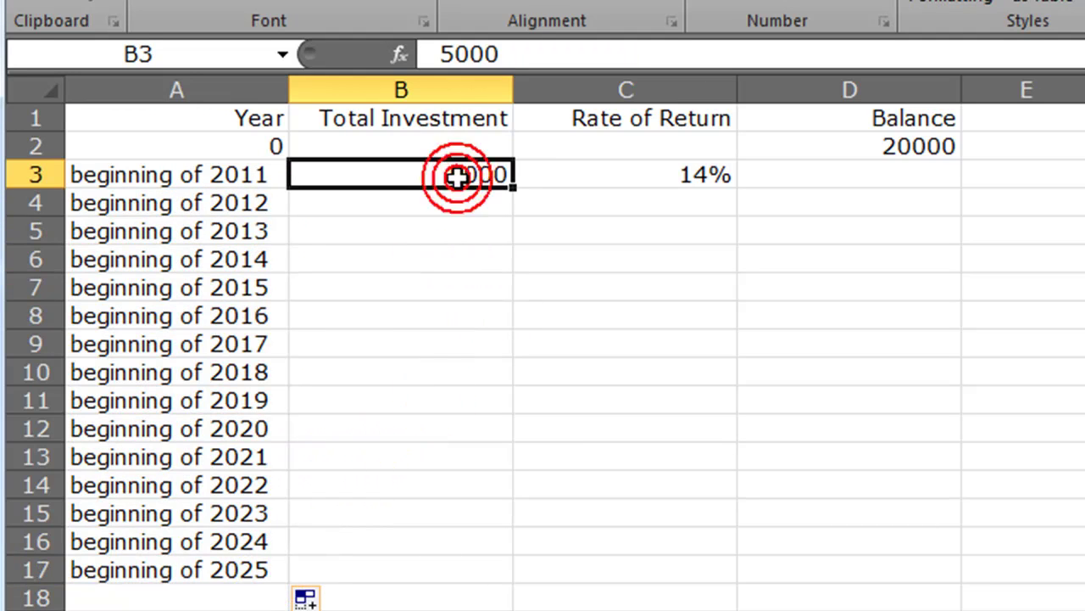
pyautogui.click(667, 178)
pyautogui.click(507, 258)
pyautogui.click(452, 178)
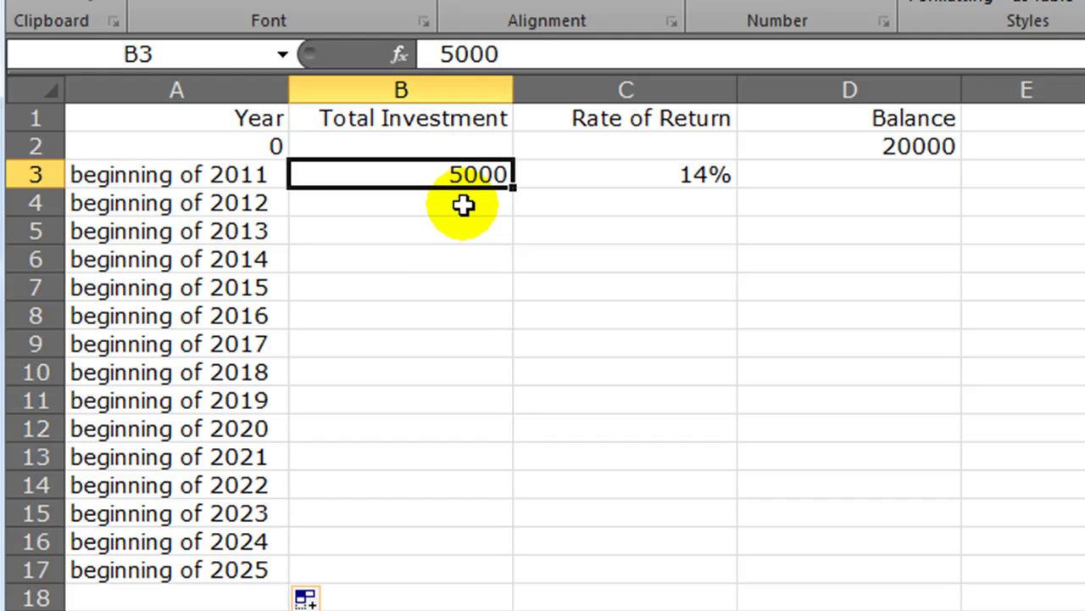
pyautogui.click(678, 250)
pyautogui.click(824, 173)
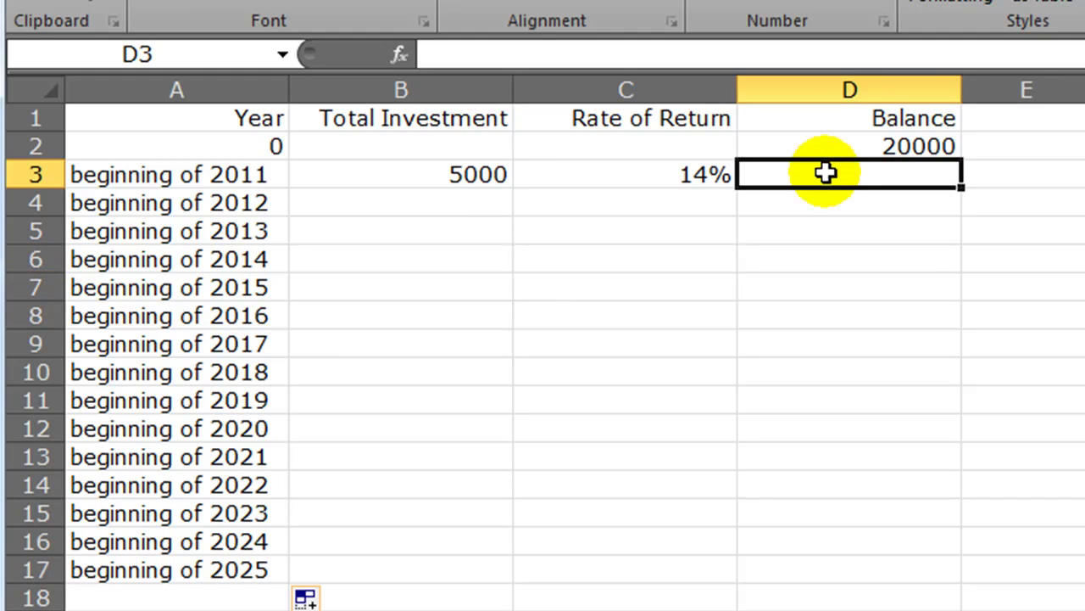
# Step: In D3, start the balance formula from D2 plus B3 times C3
pyautogui.write('=')
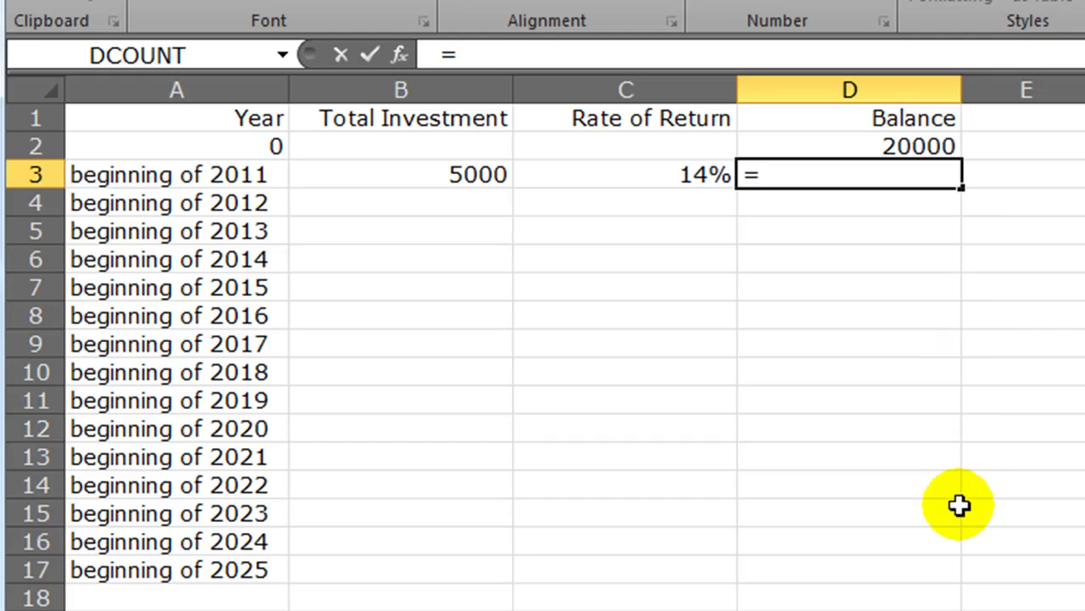
pyautogui.click(914, 146)
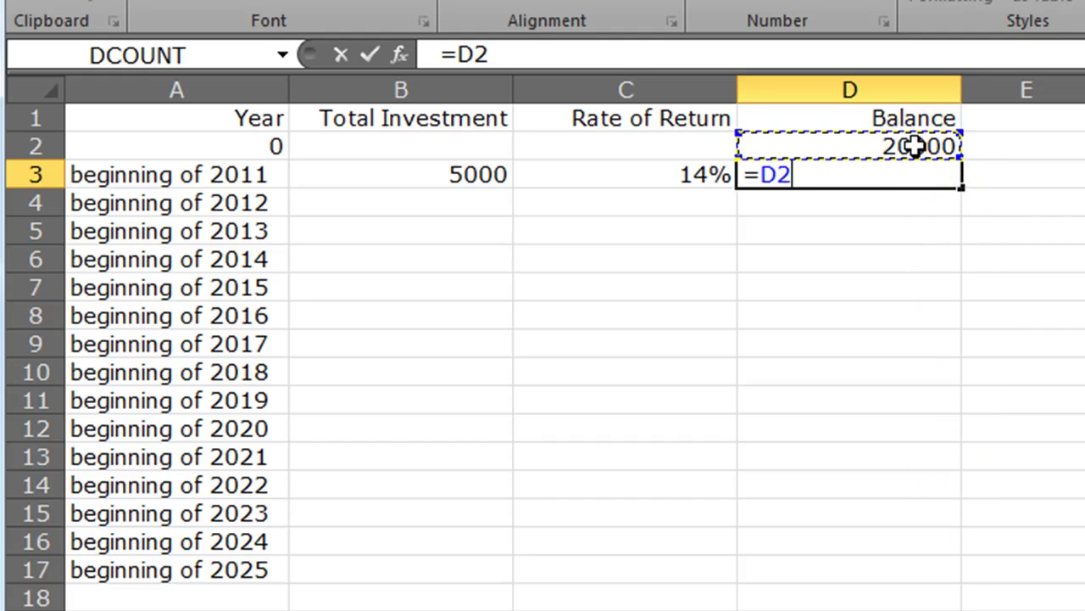
pyautogui.click(914, 146)
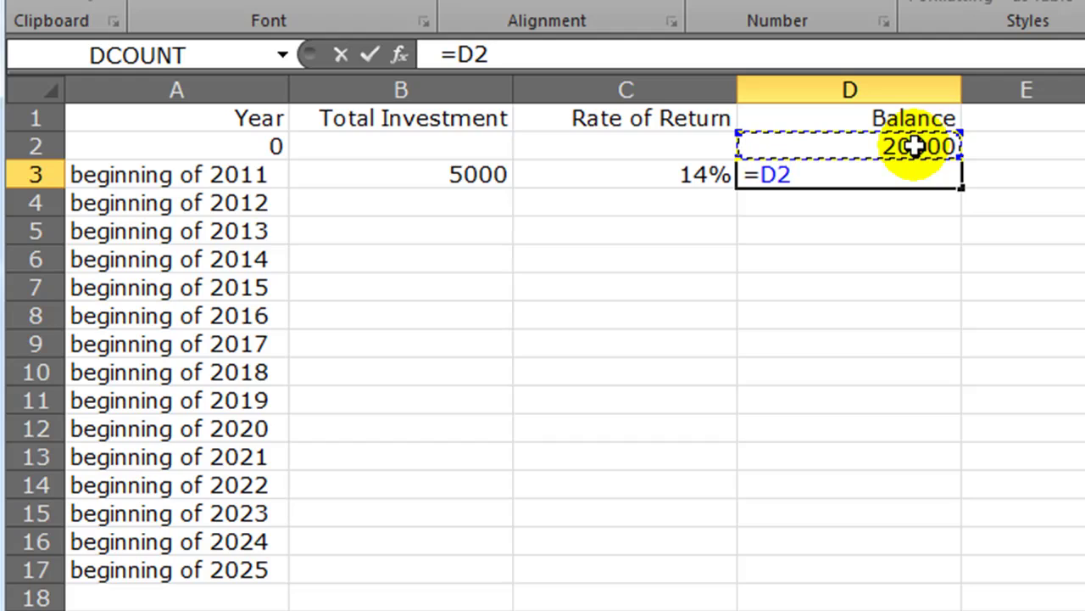
pyautogui.write('+')
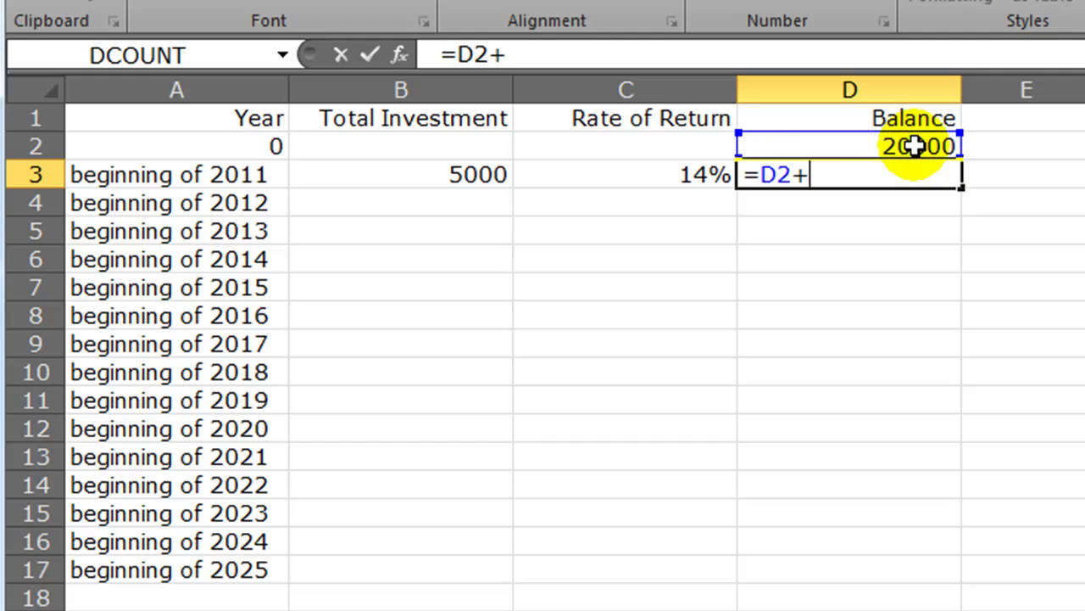
pyautogui.click(458, 176)
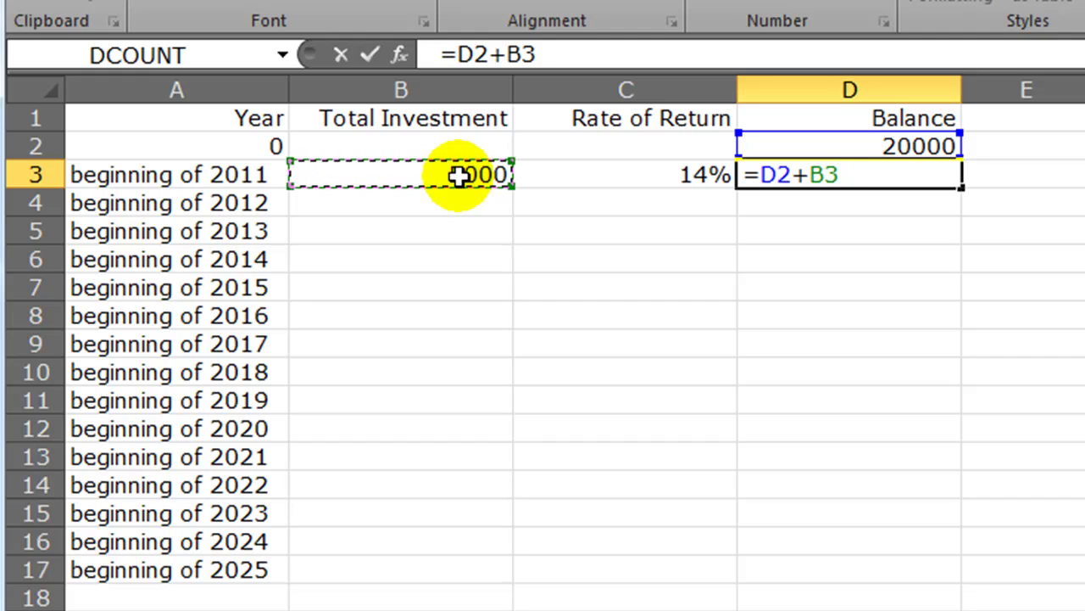
pyautogui.write('*')
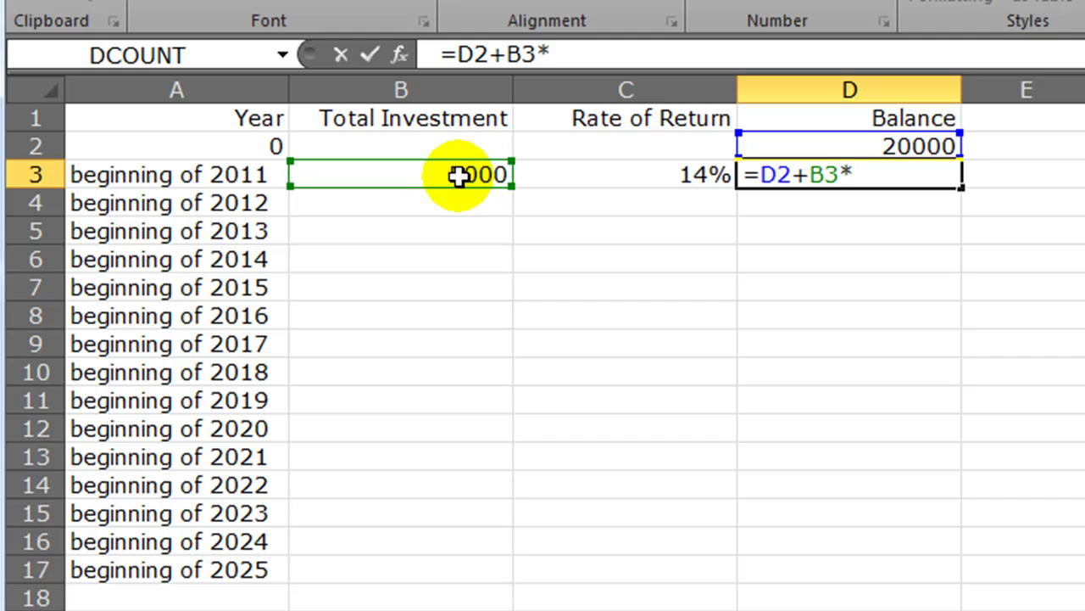
pyautogui.click(658, 178)
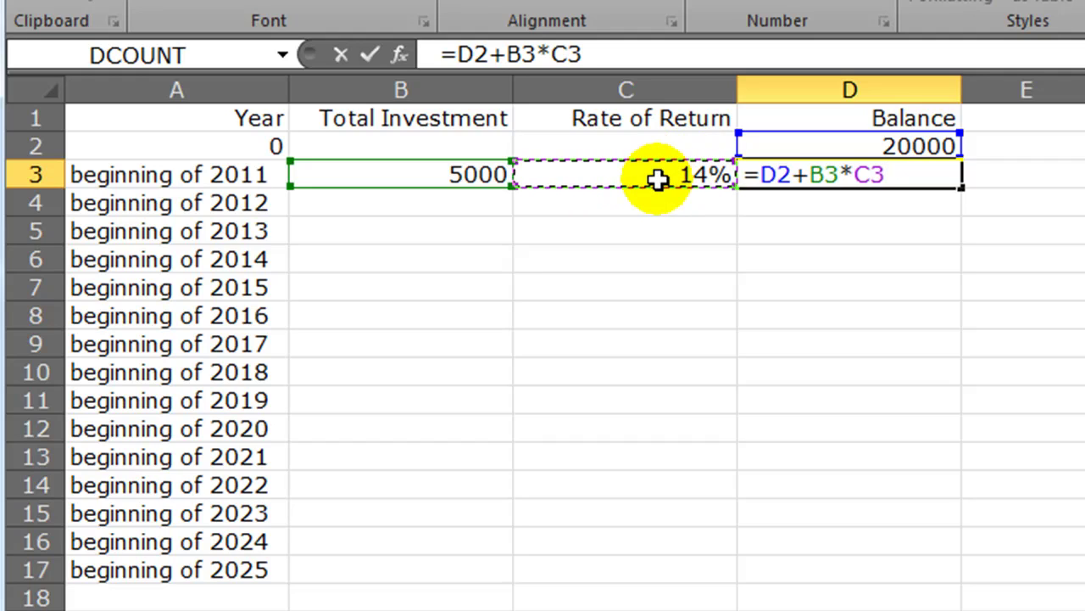
# Step: Add parentheses so D3 reads =(D2+B3)*C3
pyautogui.click(758, 180)
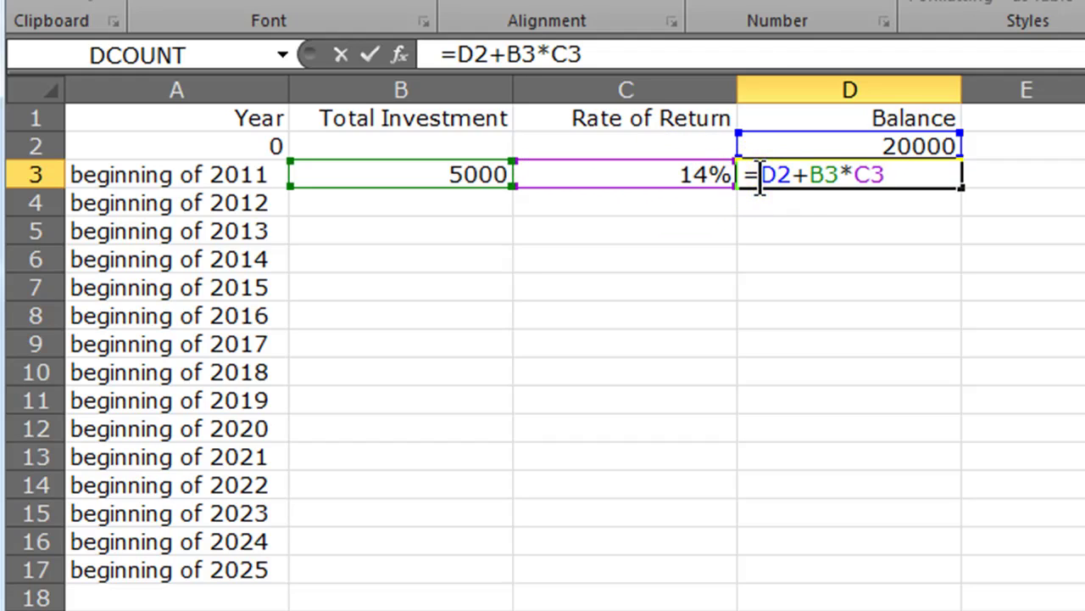
pyautogui.write(')')
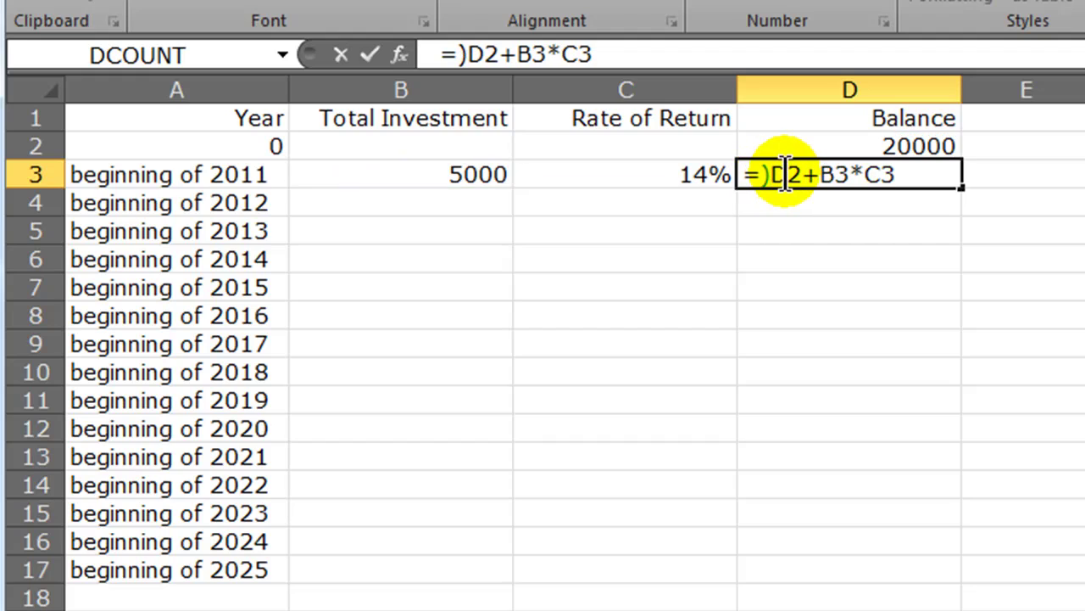
pyautogui.press('BackSpace')
pyautogui.write('(')
pyautogui.click(850, 177)
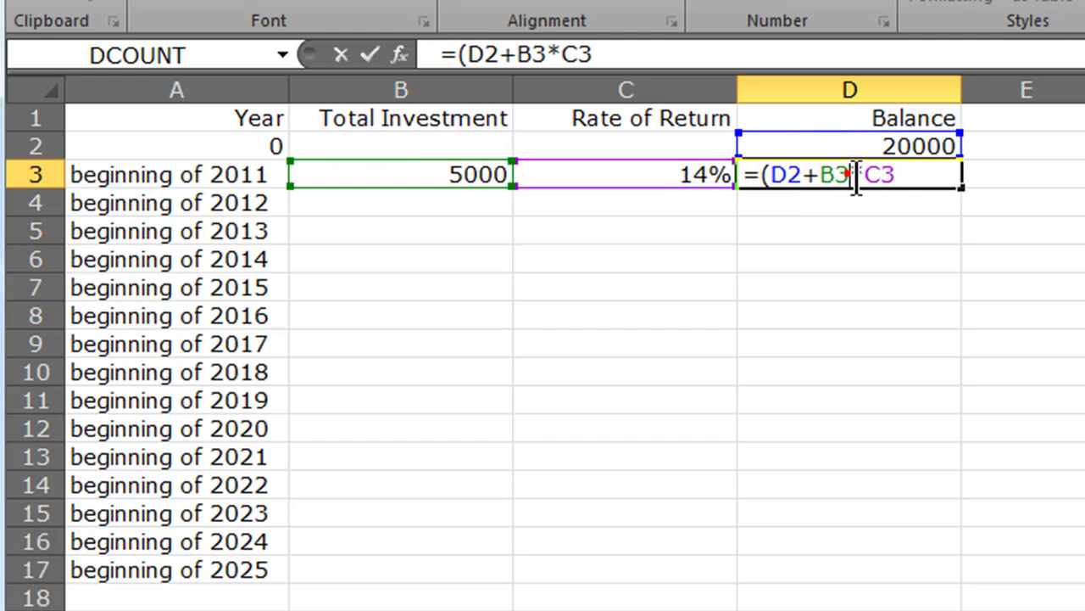
pyautogui.write(')')
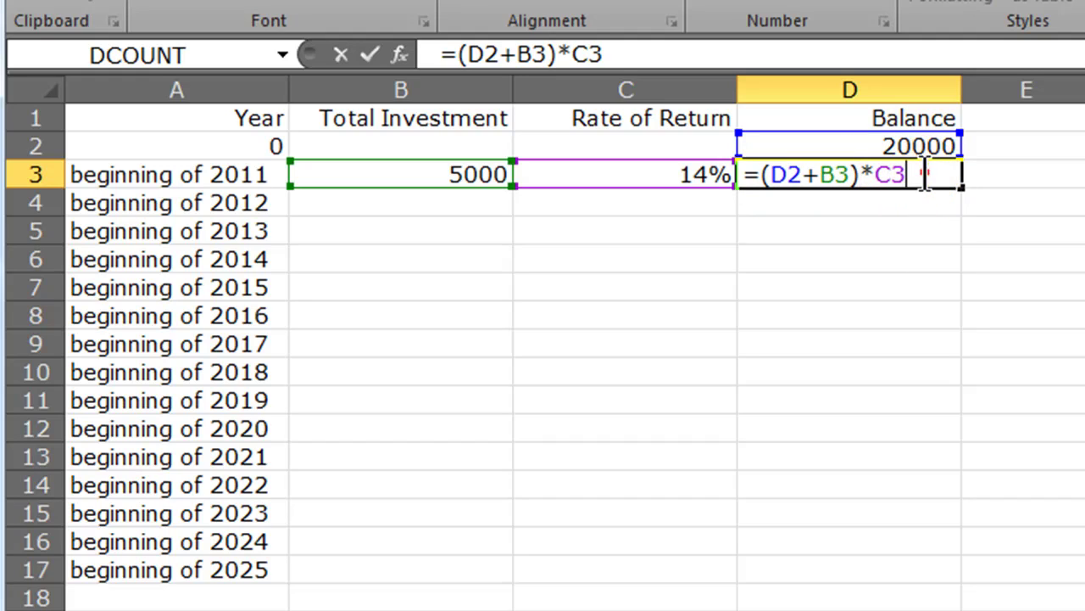
pyautogui.press('Return')
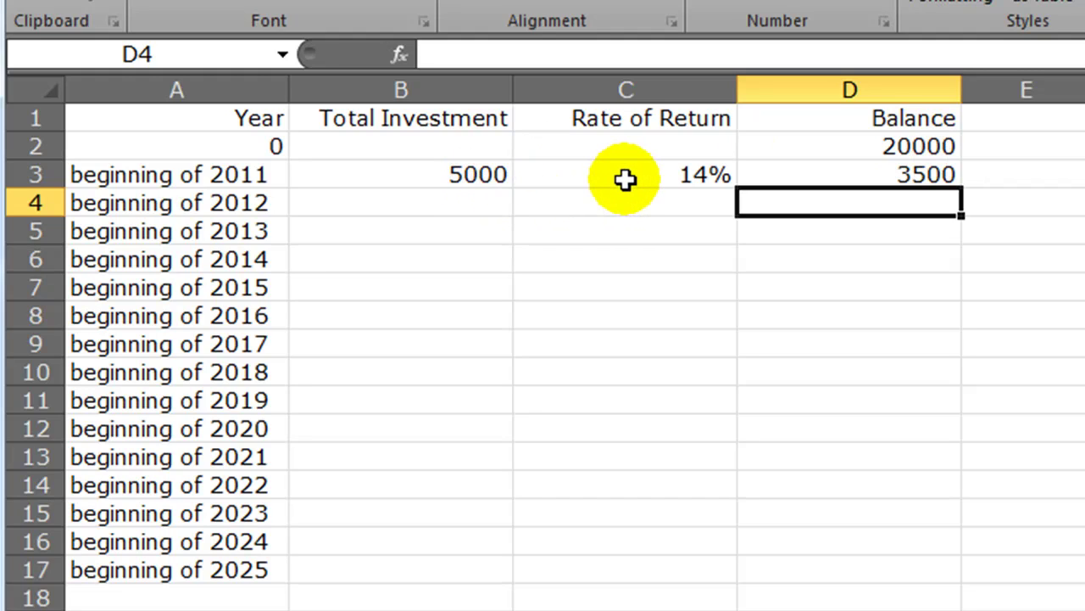
# Step: Edit the D3 formula to =((D2+B3)*C3)+D2
pyautogui.click(860, 176)
pyautogui.doubleClick(860, 175)
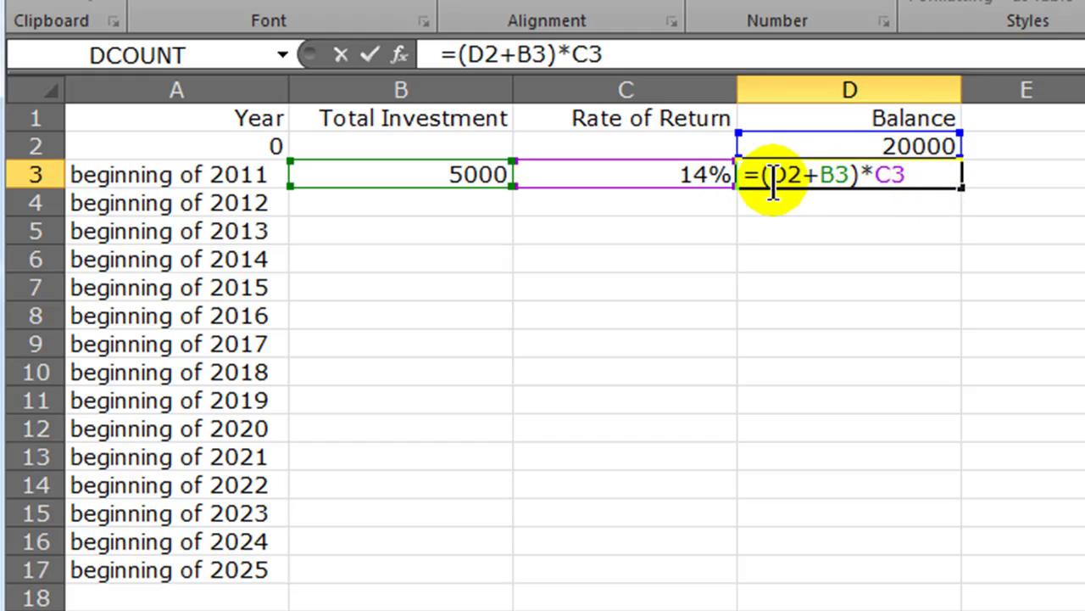
pyautogui.click(856, 178)
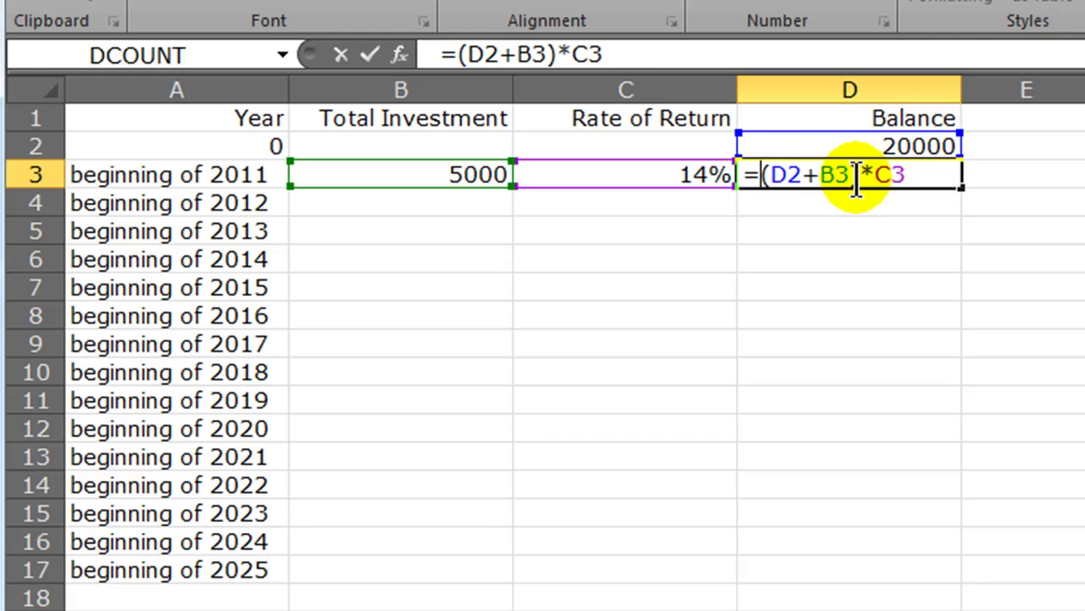
pyautogui.write('(')
pyautogui.click(933, 178)
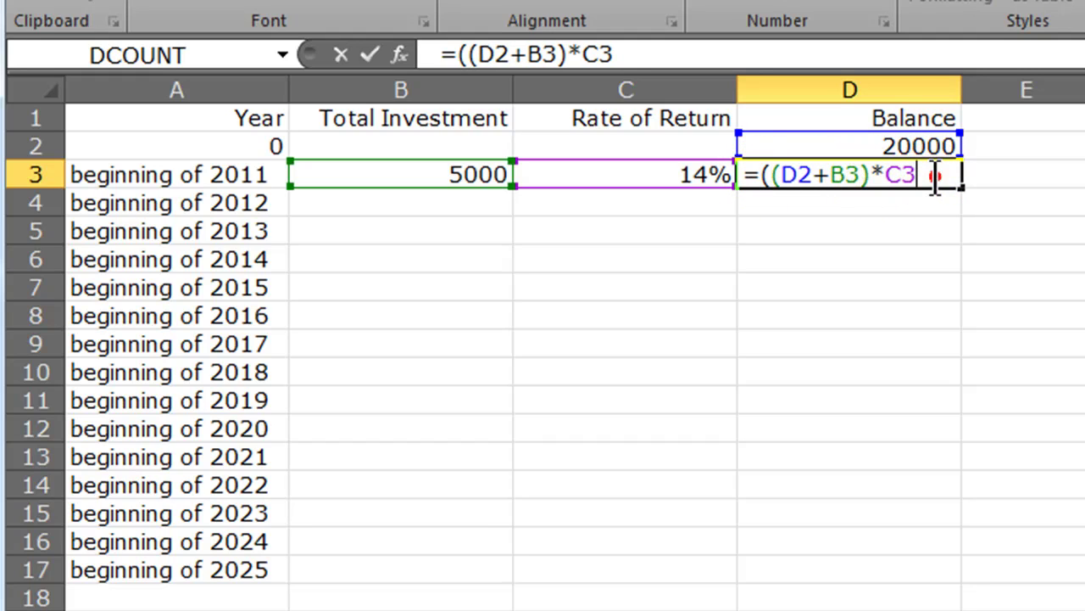
pyautogui.write(')')
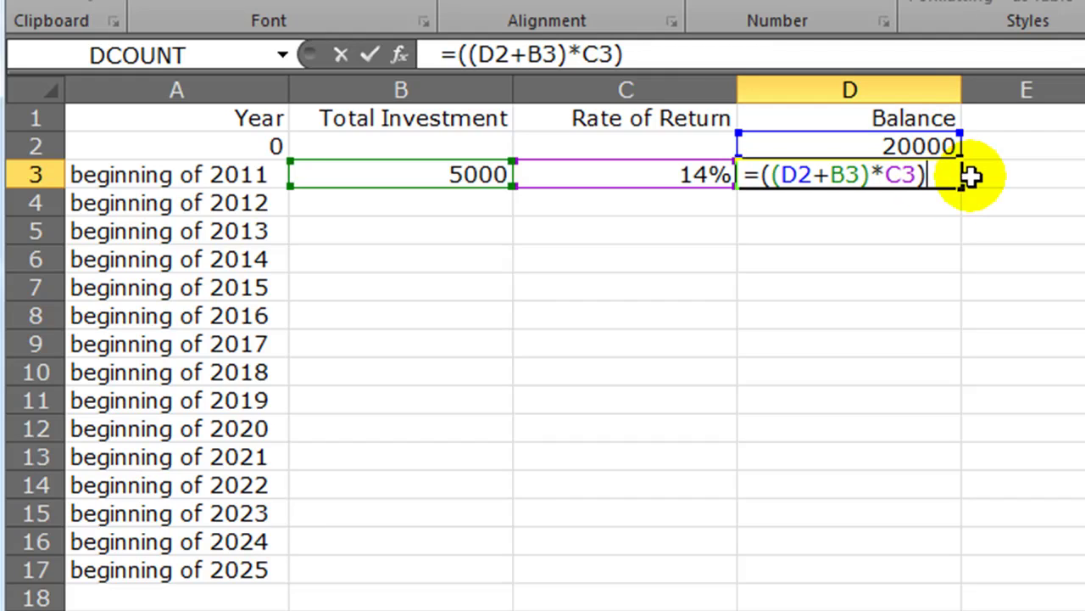
pyautogui.write('+')
pyautogui.click(937, 146)
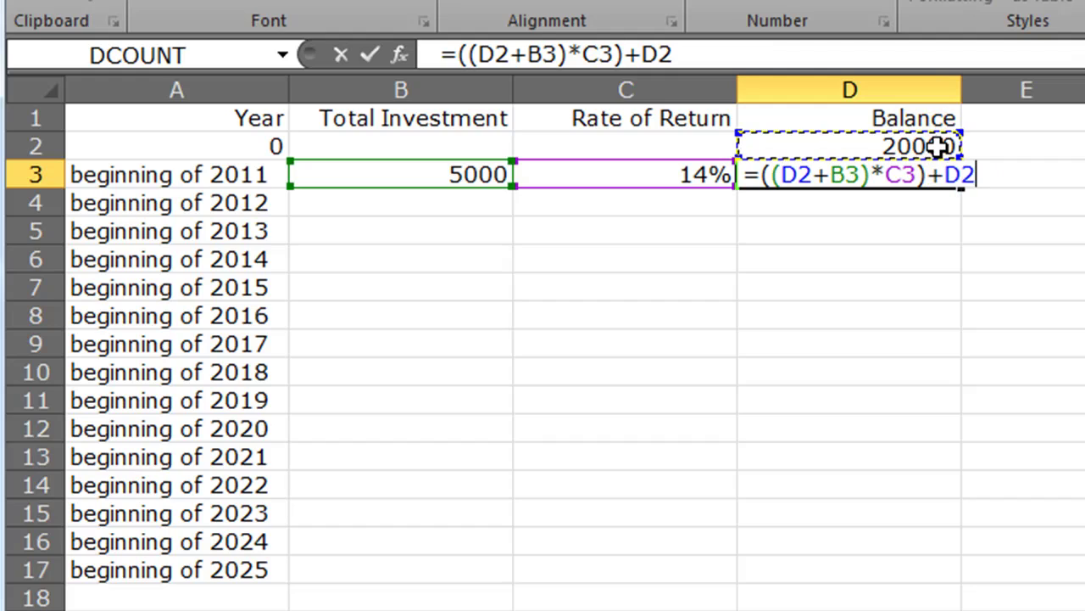
pyautogui.press('Return')
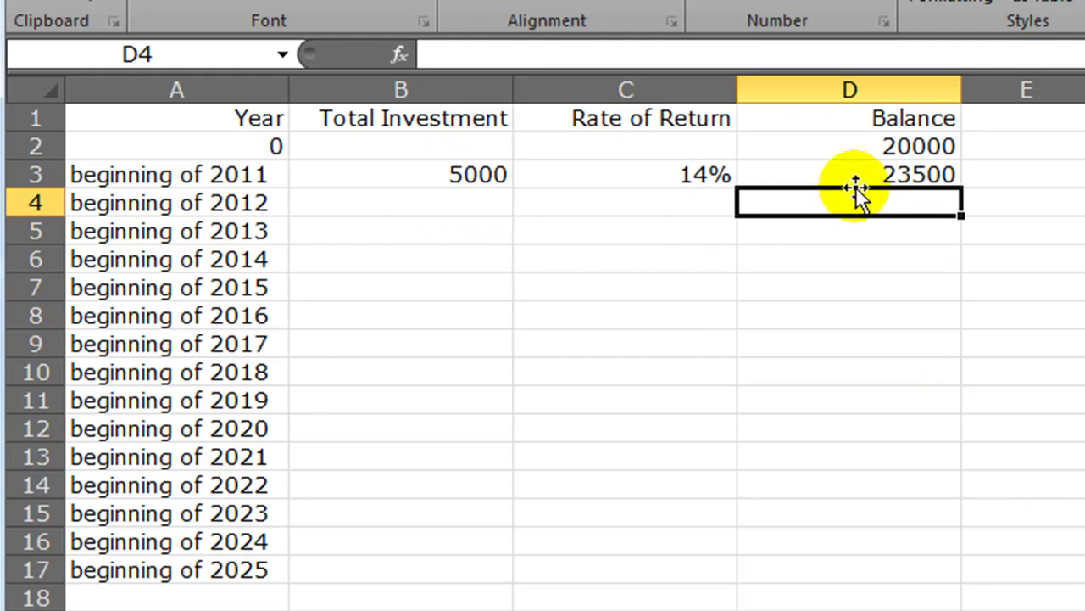
# Step: Append +B3 to the D3 formula so the 2011 balance shows 28500
pyautogui.click(894, 174)
pyautogui.doubleClick(892, 174)
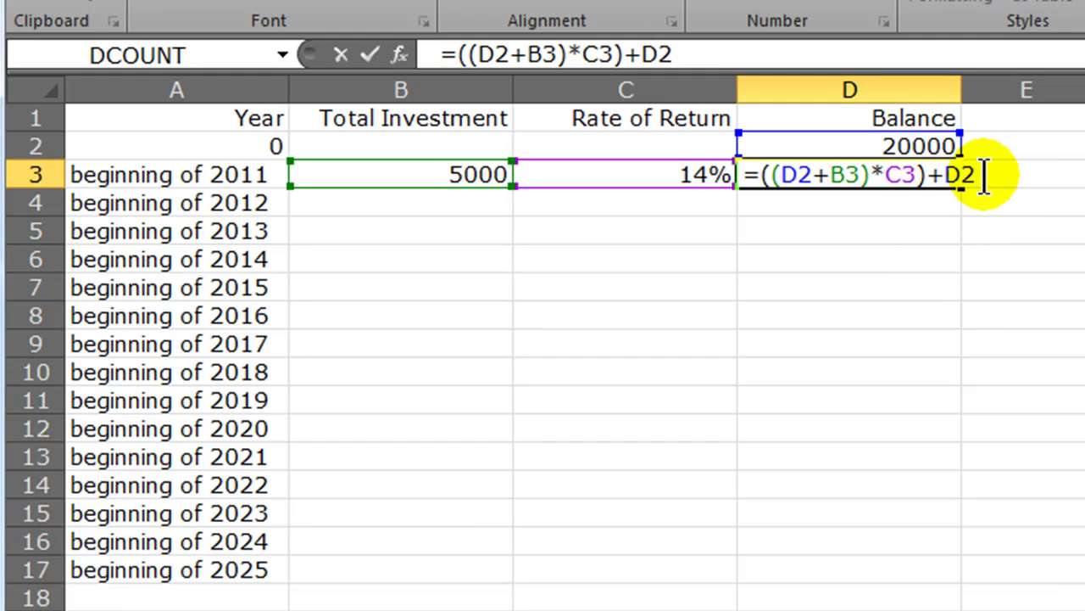
pyautogui.write('+')
pyautogui.click(447, 174)
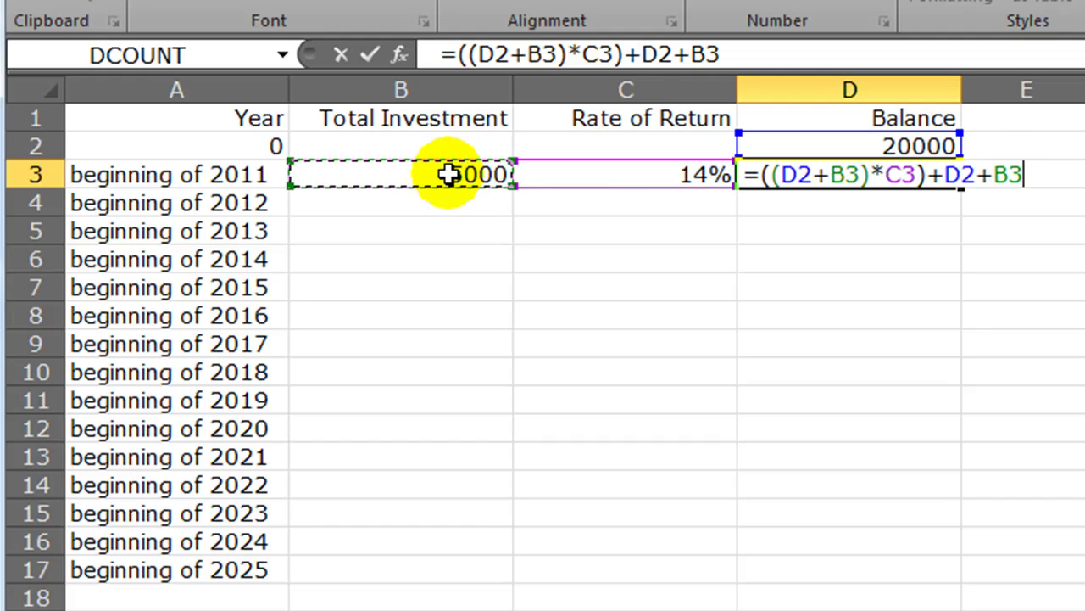
pyautogui.press('Return')
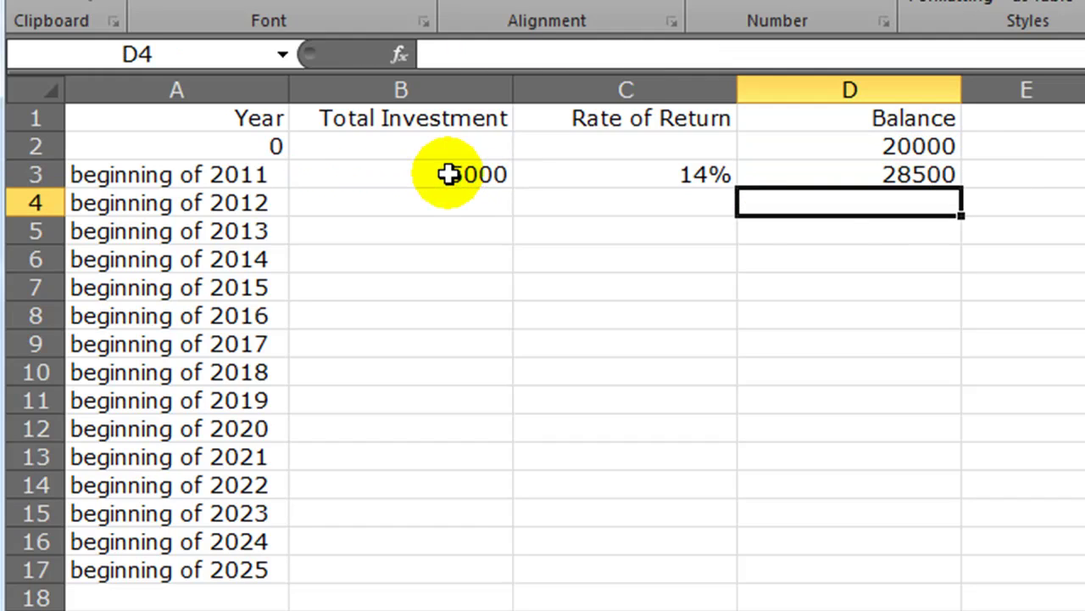
# Step: Check the values in D2, B3 and C3 and the final formula in D3
pyautogui.click(816, 147)
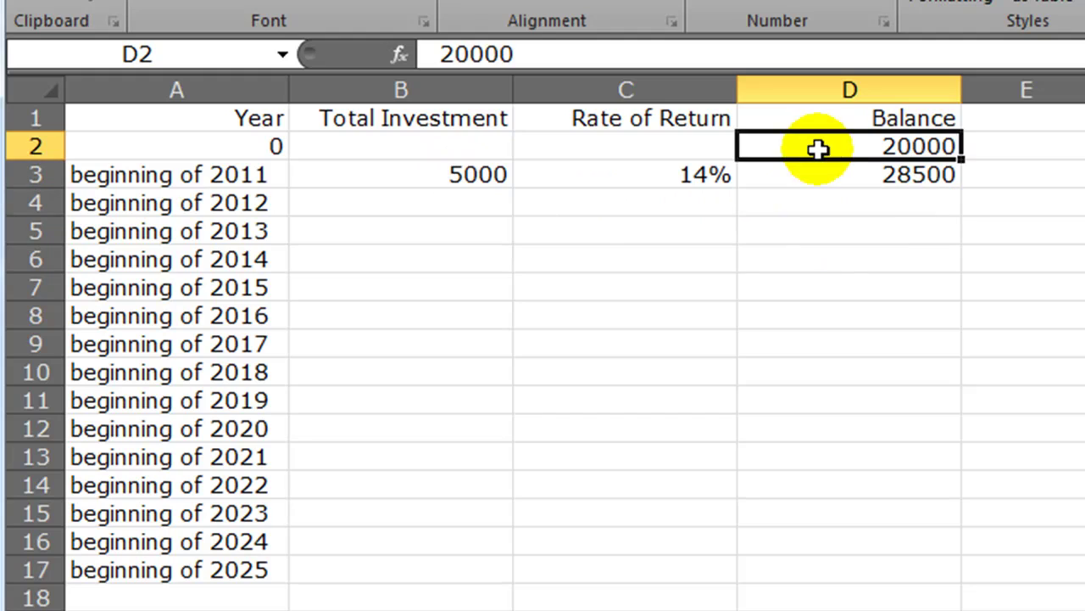
pyautogui.click(482, 178)
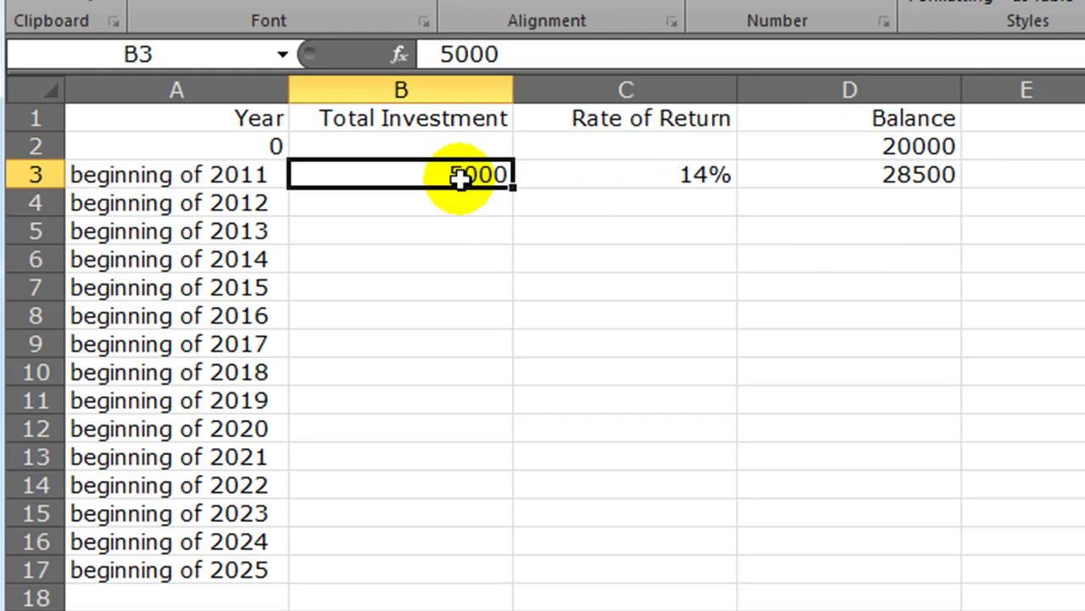
pyautogui.click(667, 182)
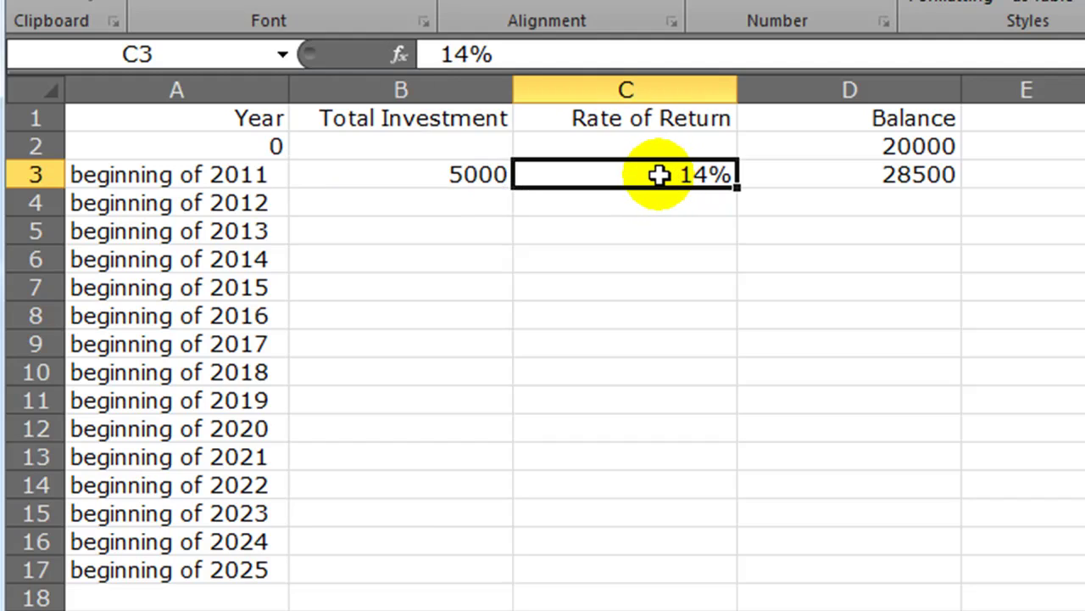
pyautogui.click(837, 178)
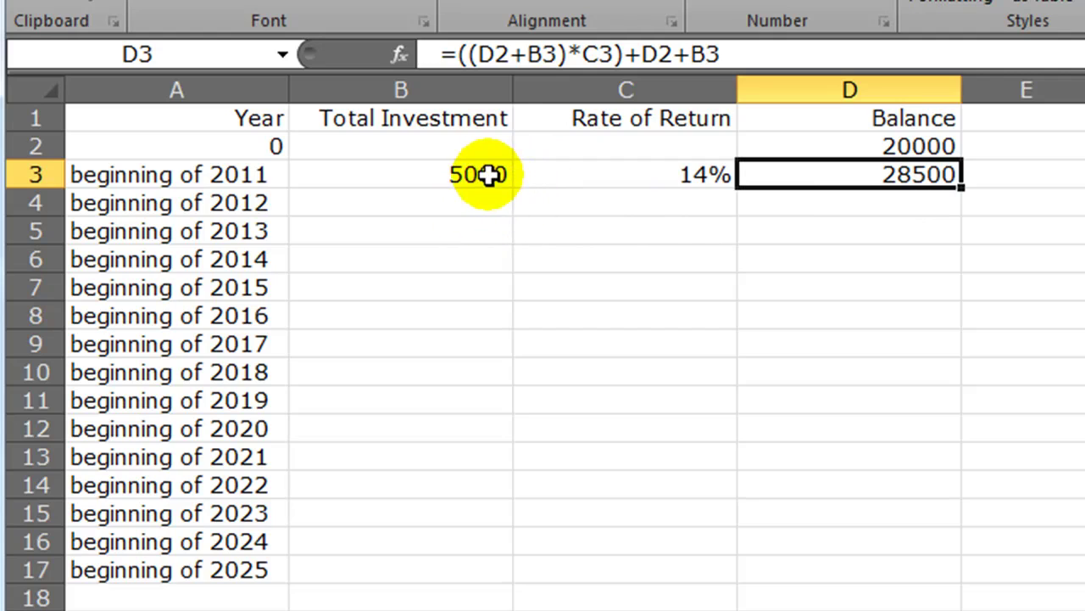
pyautogui.moveTo(424, 175); pyautogui.dragTo(840, 177)
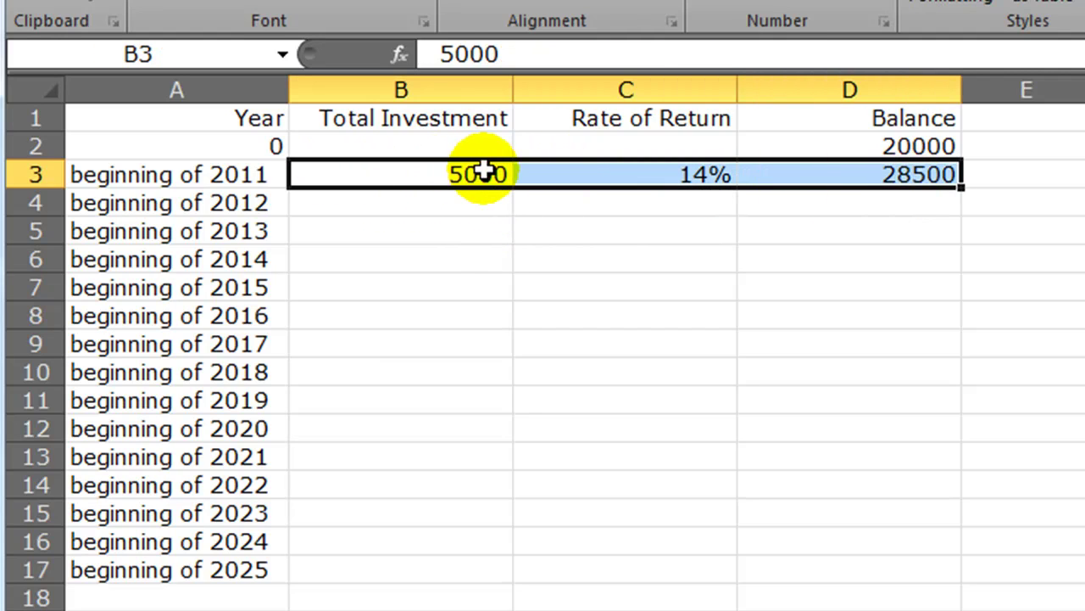
pyautogui.click(436, 256)
pyautogui.click(416, 208)
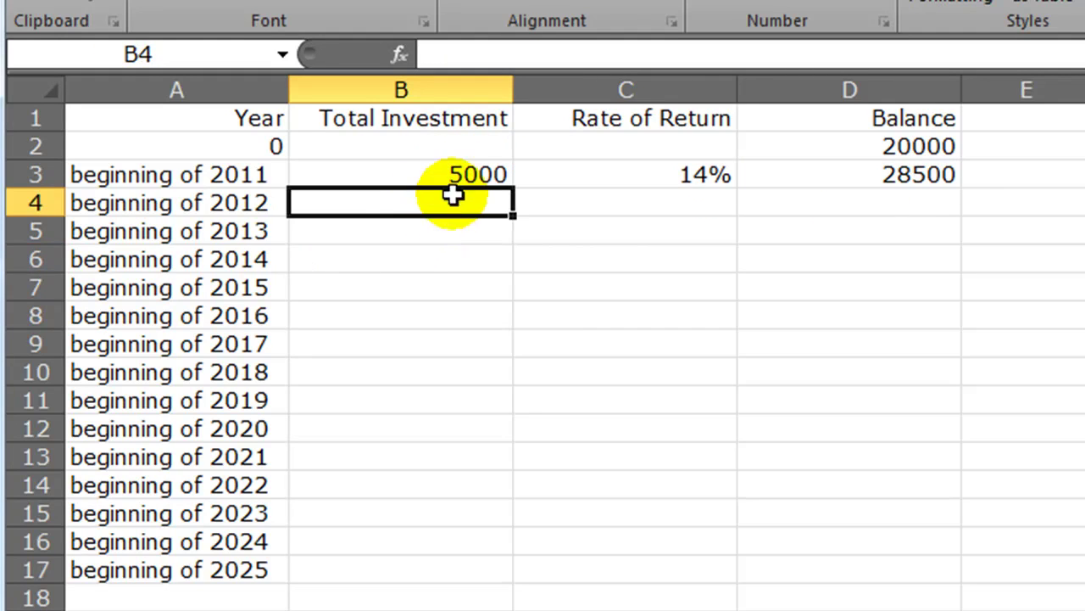
pyautogui.click(436, 175)
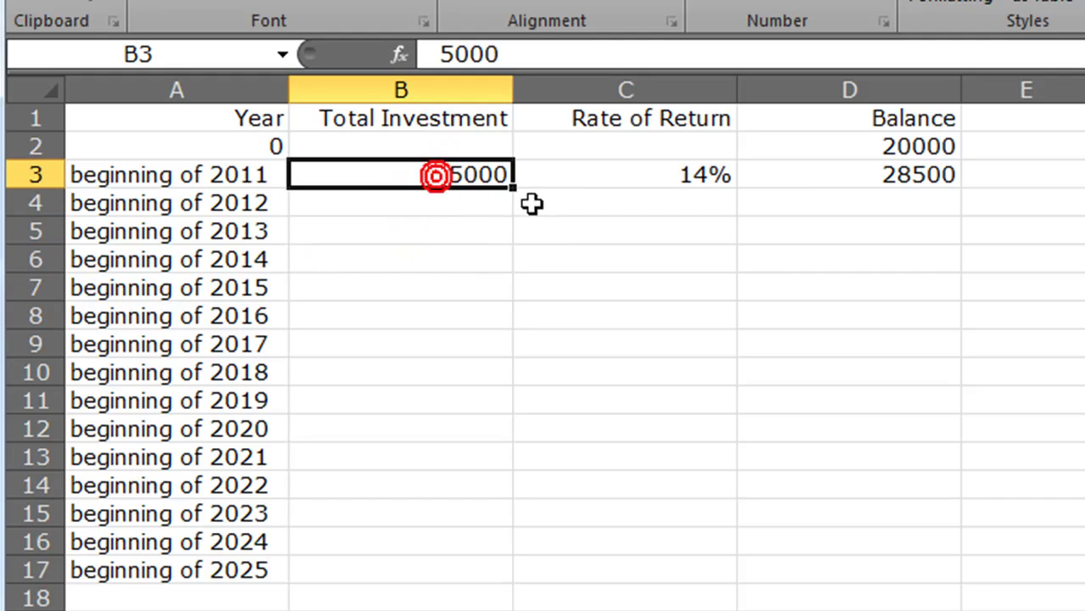
pyautogui.moveTo(515, 193); pyautogui.dragTo(477, 583)
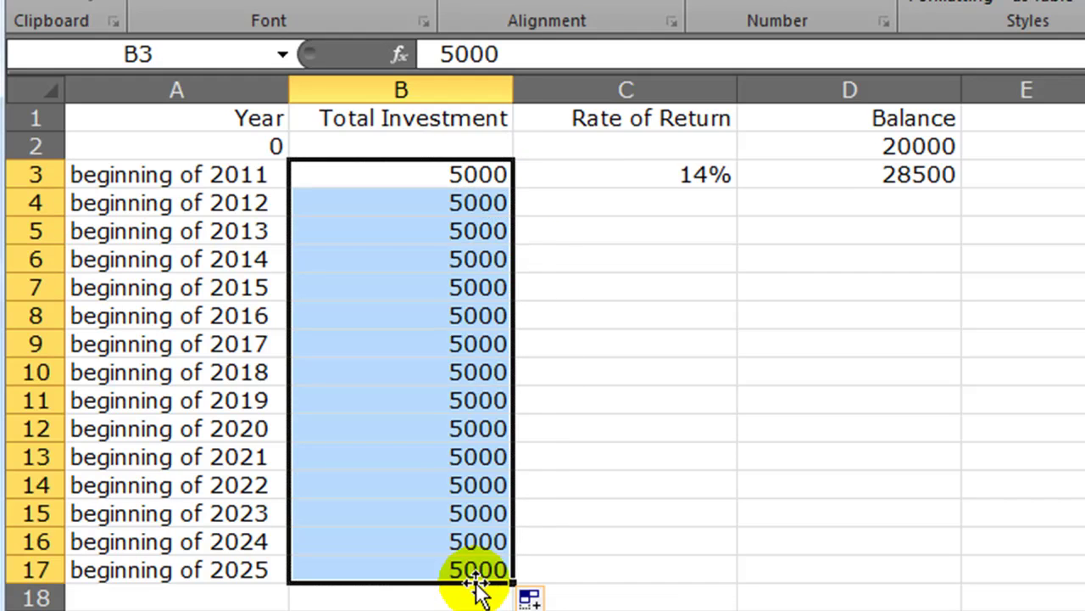
pyautogui.click(461, 208)
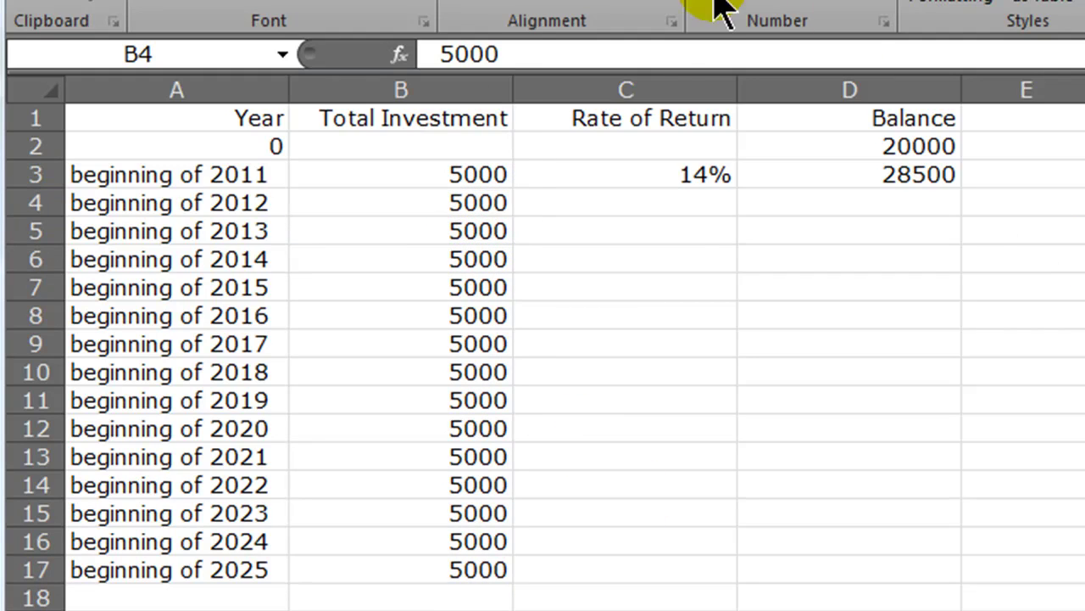
pyautogui.click(699, 223)
pyautogui.click(700, 173)
pyautogui.moveTo(736, 187); pyautogui.dragTo(741, 579)
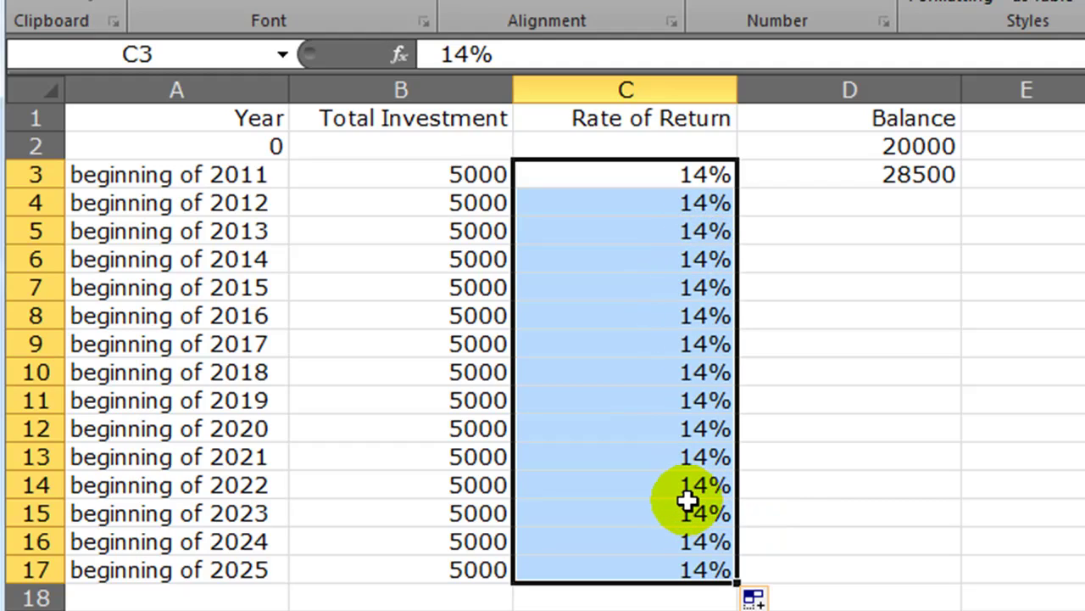
pyautogui.click(674, 254)
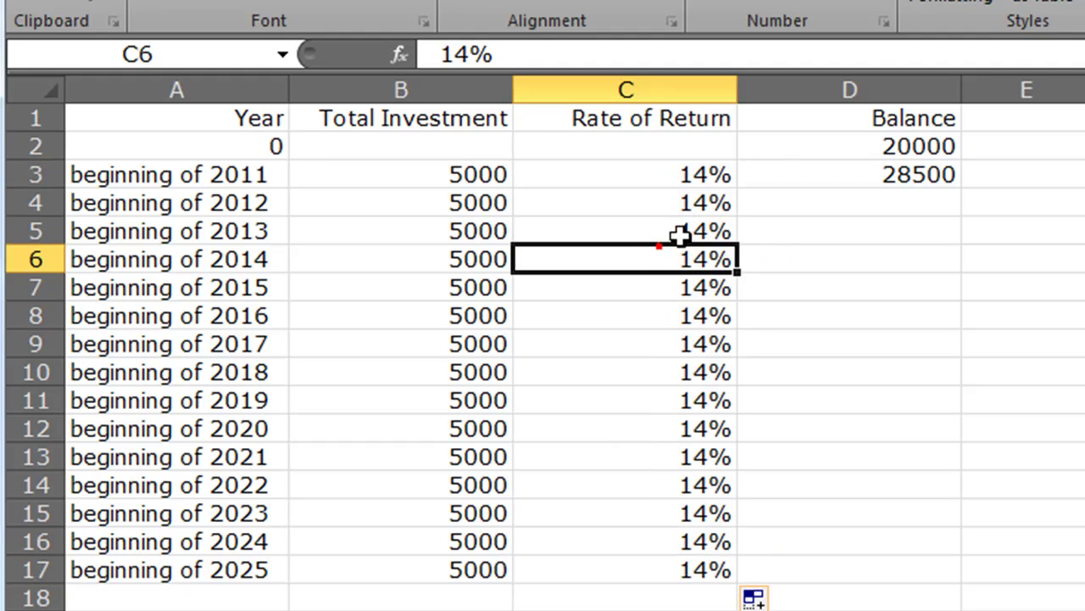
pyautogui.click(884, 176)
pyautogui.moveTo(964, 190); pyautogui.dragTo(927, 194)
# Step: Copy the D3 balance formula down through D17 for 2025
pyautogui.click(908, 262)
pyautogui.click(914, 145)
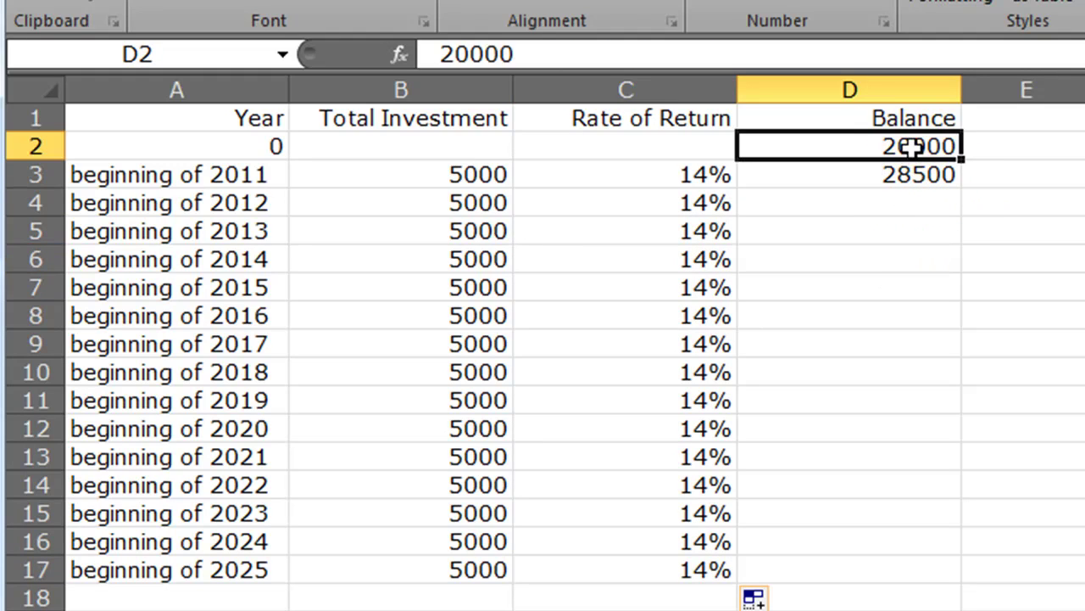
pyautogui.click(915, 175)
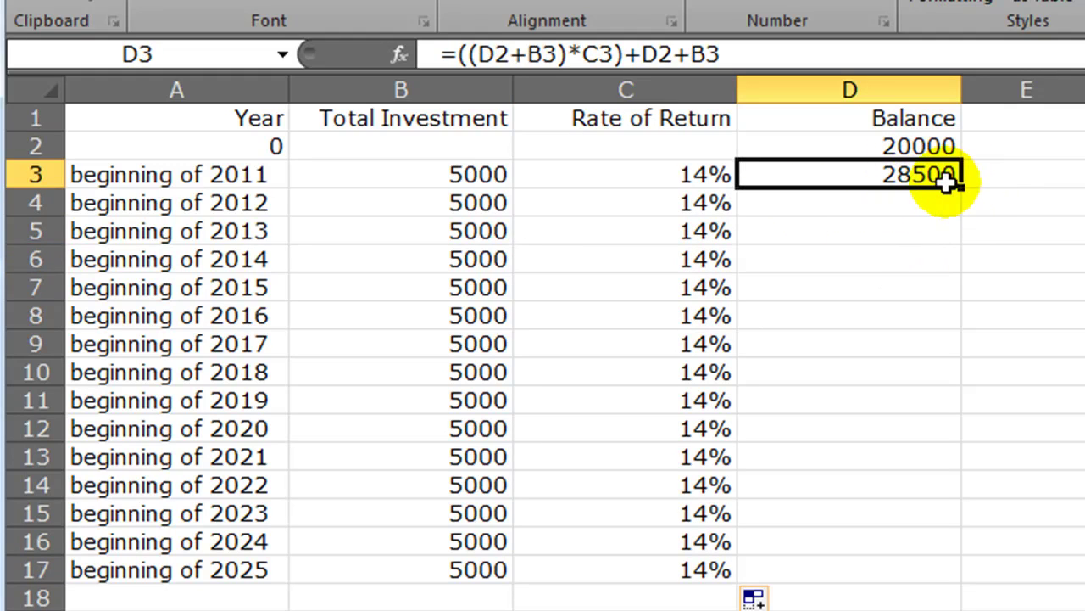
pyautogui.moveTo(964, 189); pyautogui.dragTo(956, 579)
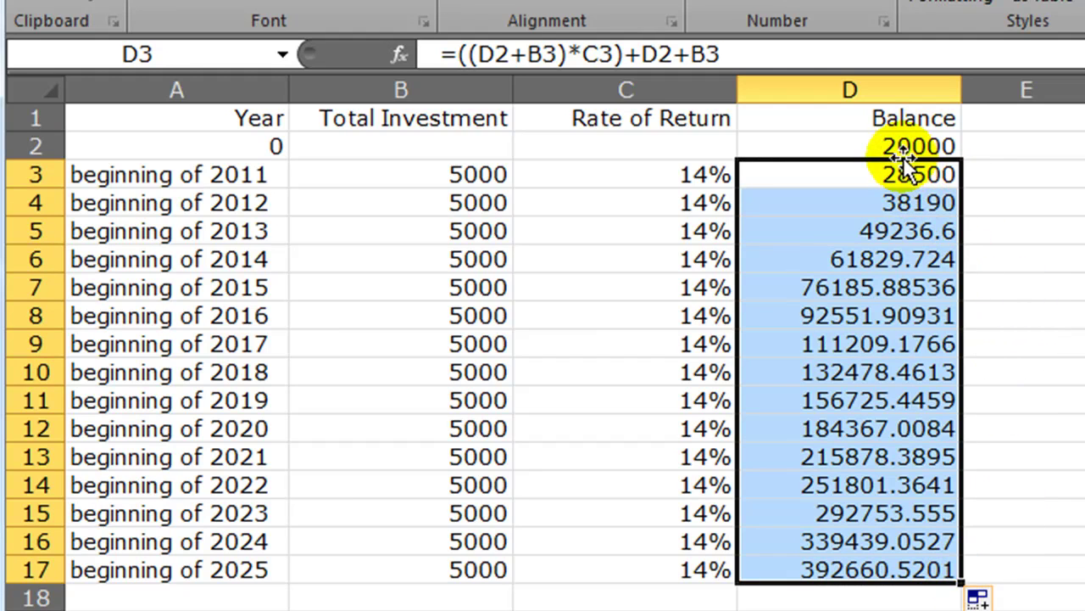
# Step: Format balances D2:D17 as Accounting with no decimal places
pyautogui.moveTo(901, 149); pyautogui.dragTo(897, 564)
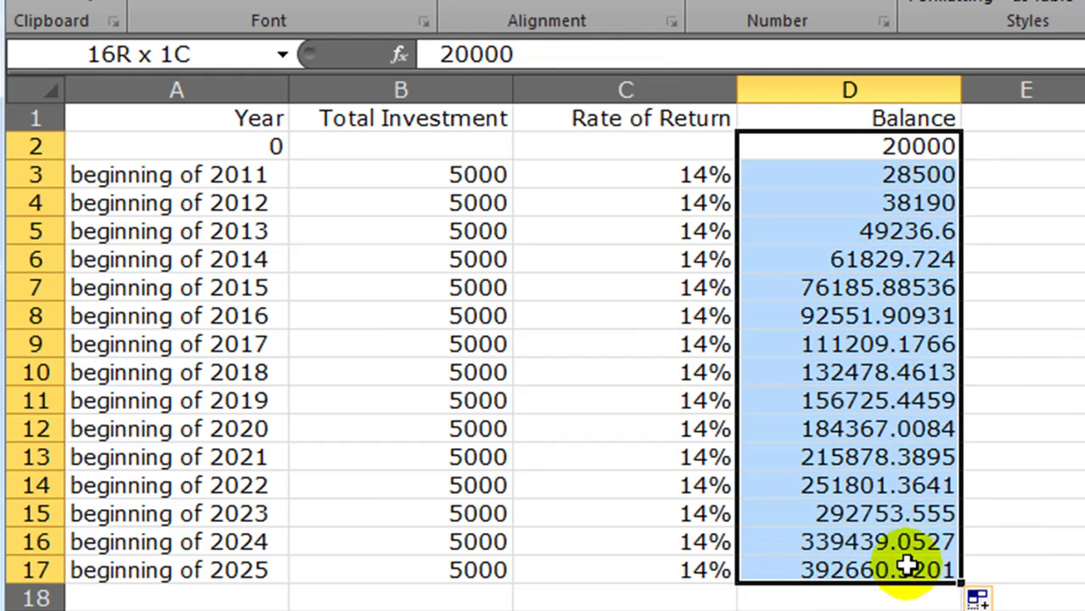
pyautogui.click(716, 4)
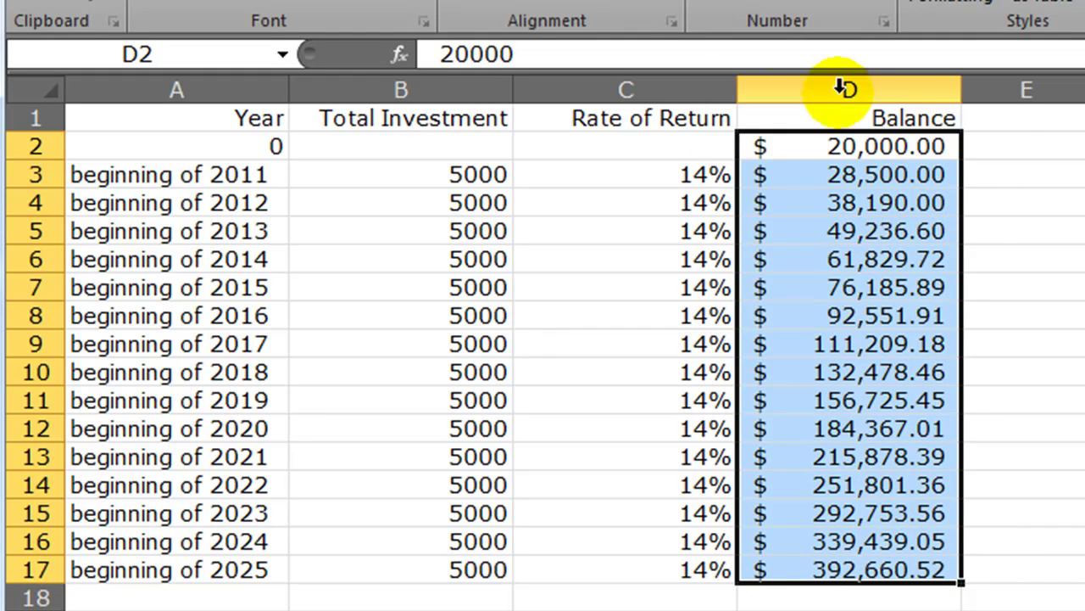
pyautogui.click(892, 5)
pyautogui.click(892, 5)
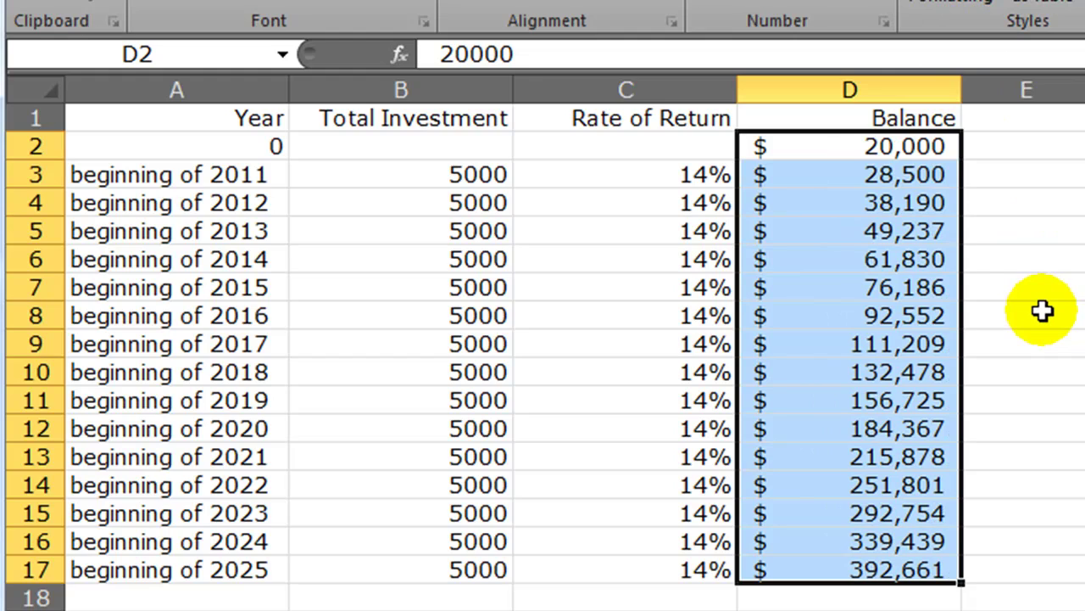
pyautogui.click(1012, 360)
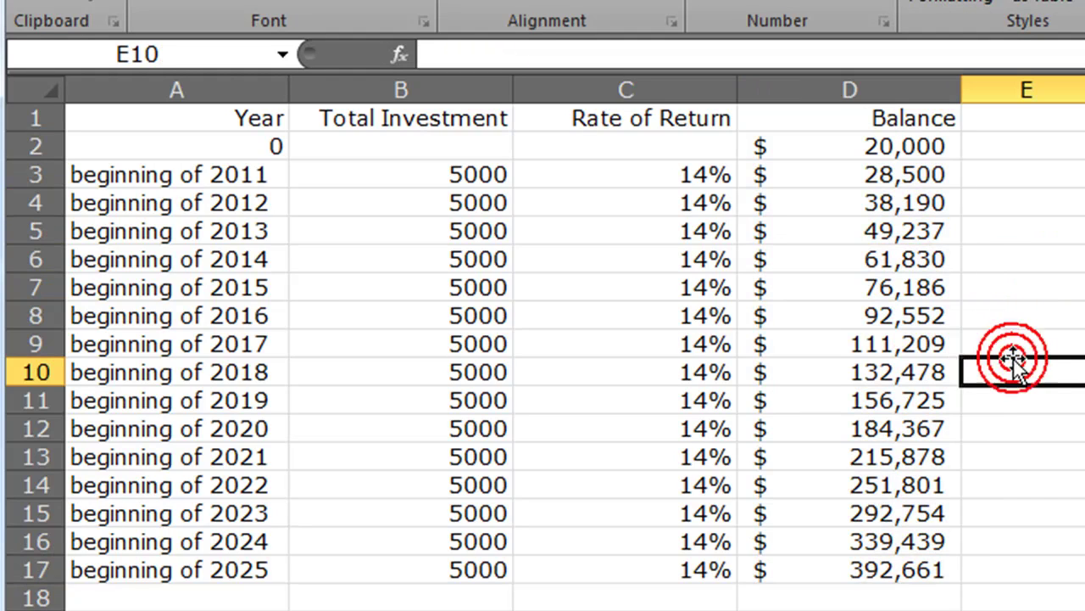
pyautogui.click(456, 177)
pyautogui.click(451, 251)
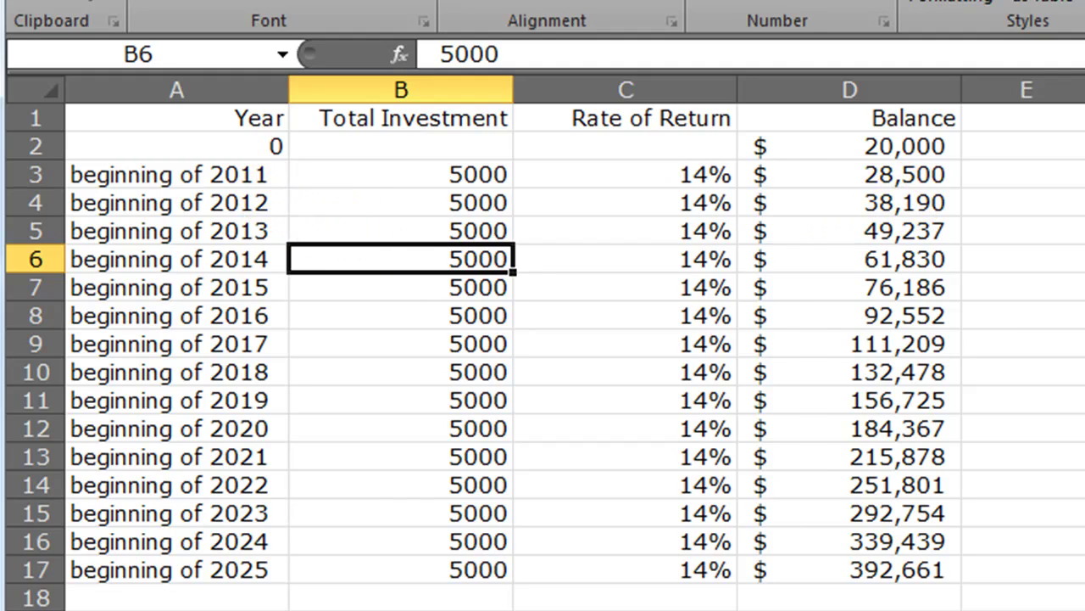
# Step: Set the 2012–2014 rates of return to 19%, 8% and 9%
pyautogui.click(1021, 569)
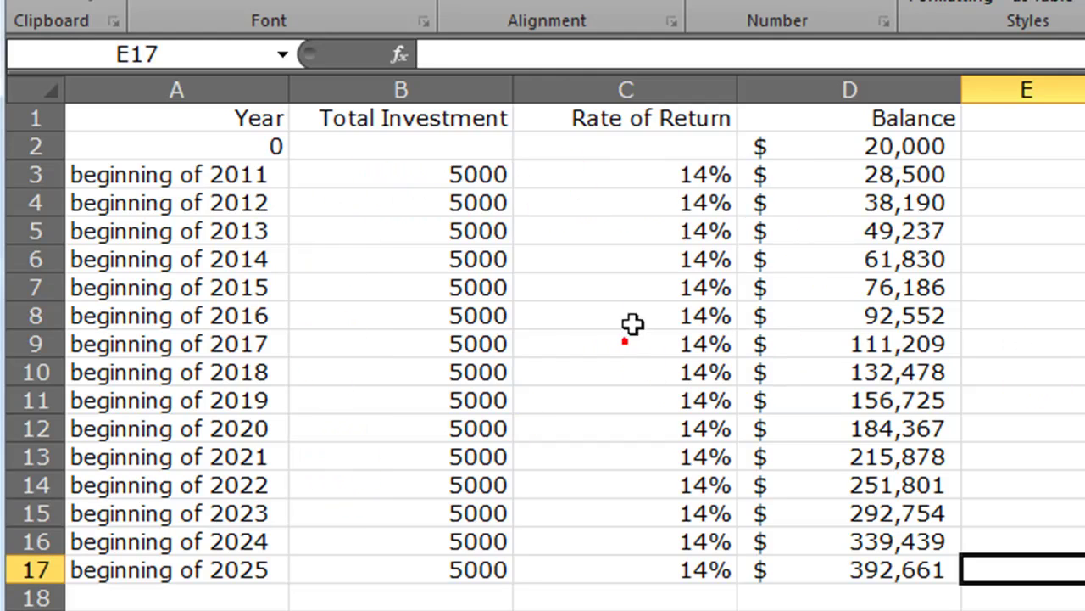
pyautogui.click(680, 211)
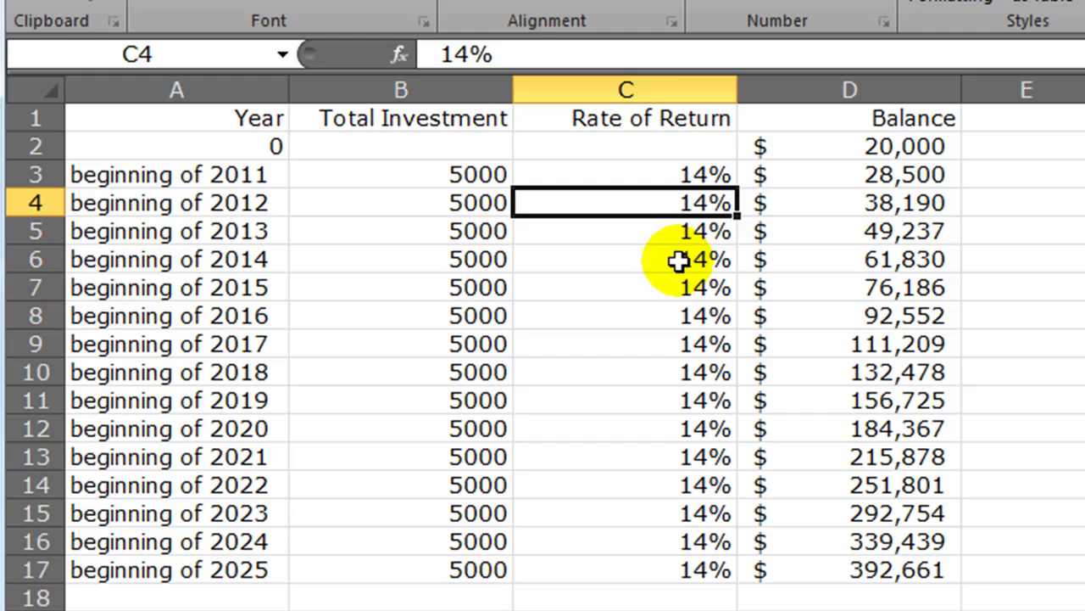
pyautogui.write('19')
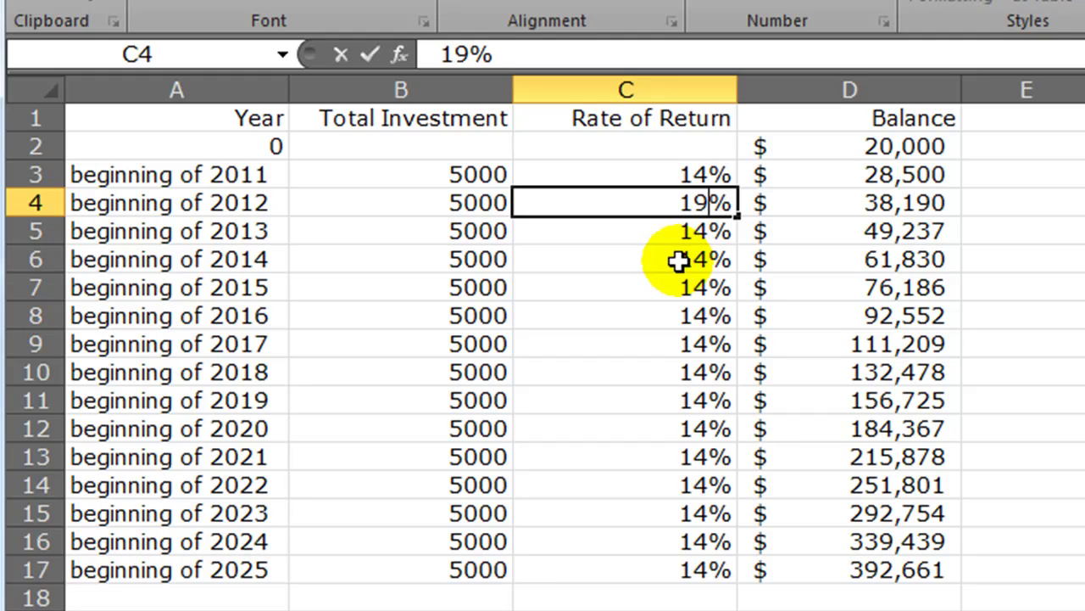
pyautogui.press('Return')
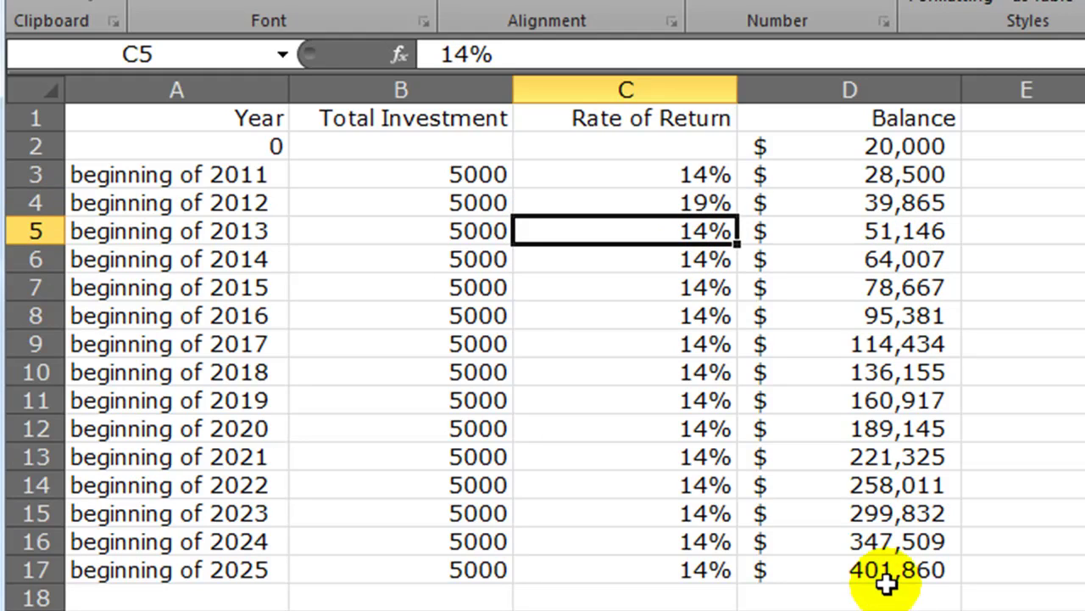
pyautogui.click(697, 339)
pyautogui.click(673, 235)
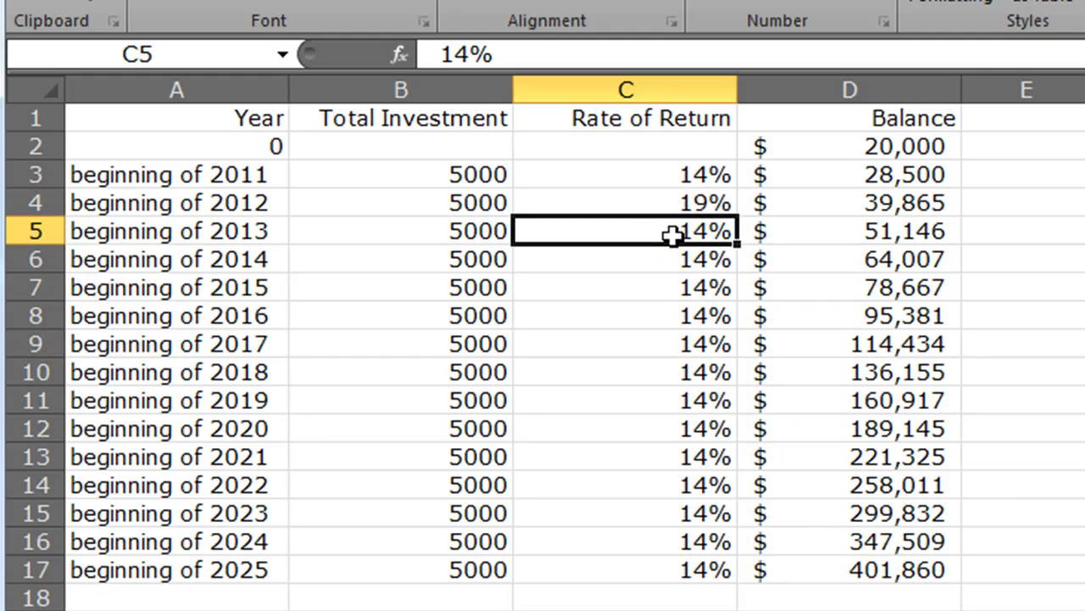
pyautogui.write('8')
pyautogui.press('Return')
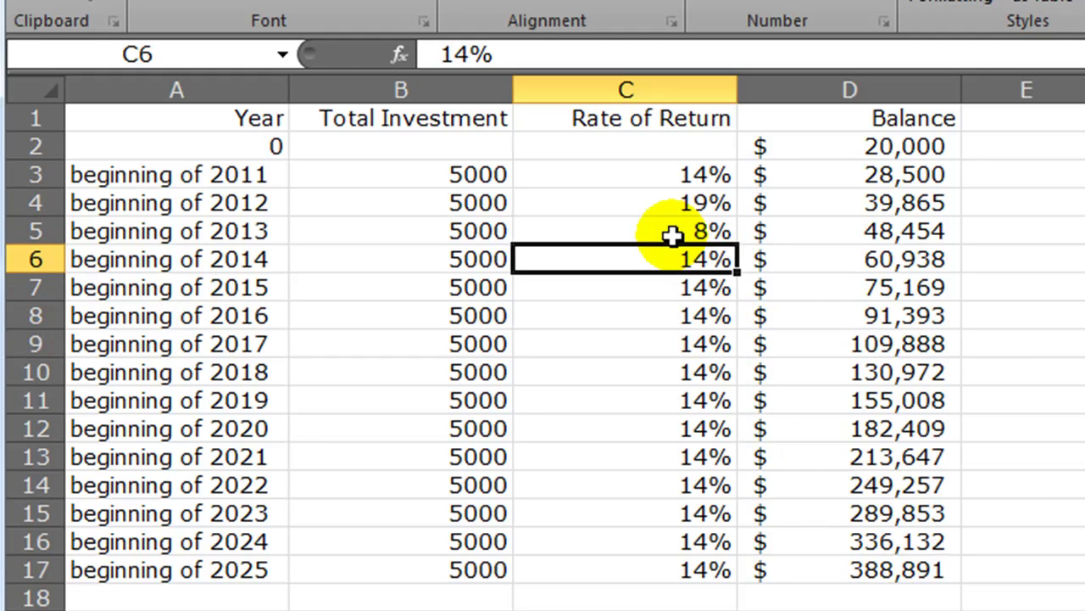
pyautogui.write('9')
pyautogui.press('Return')
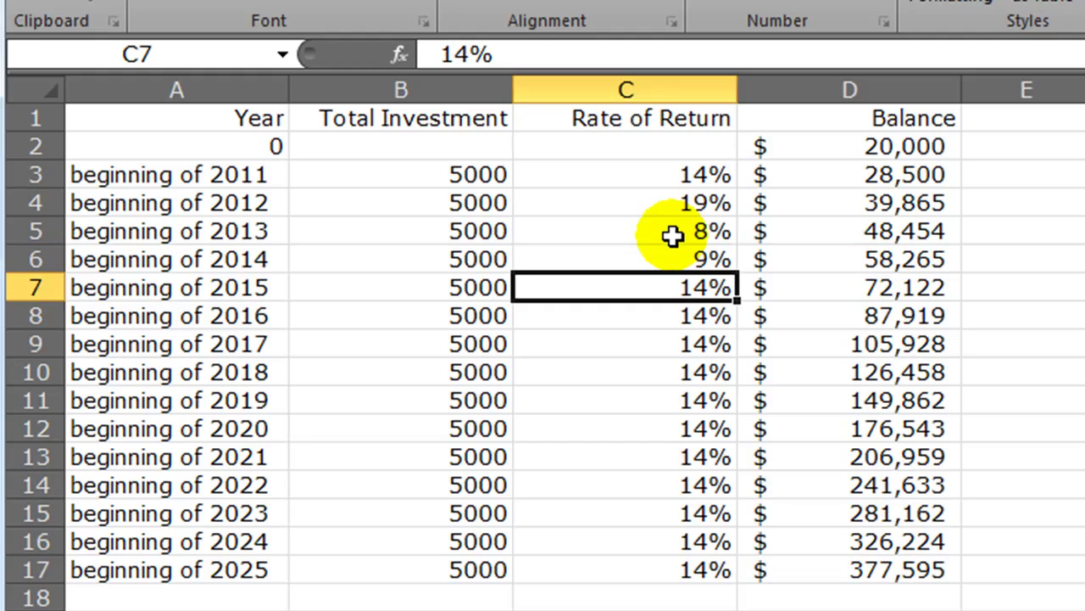
# Step: Set the 2015–2018 rates of return to 12%, 5%, -4% and 20%
pyautogui.write('12')
pyautogui.press('Return')
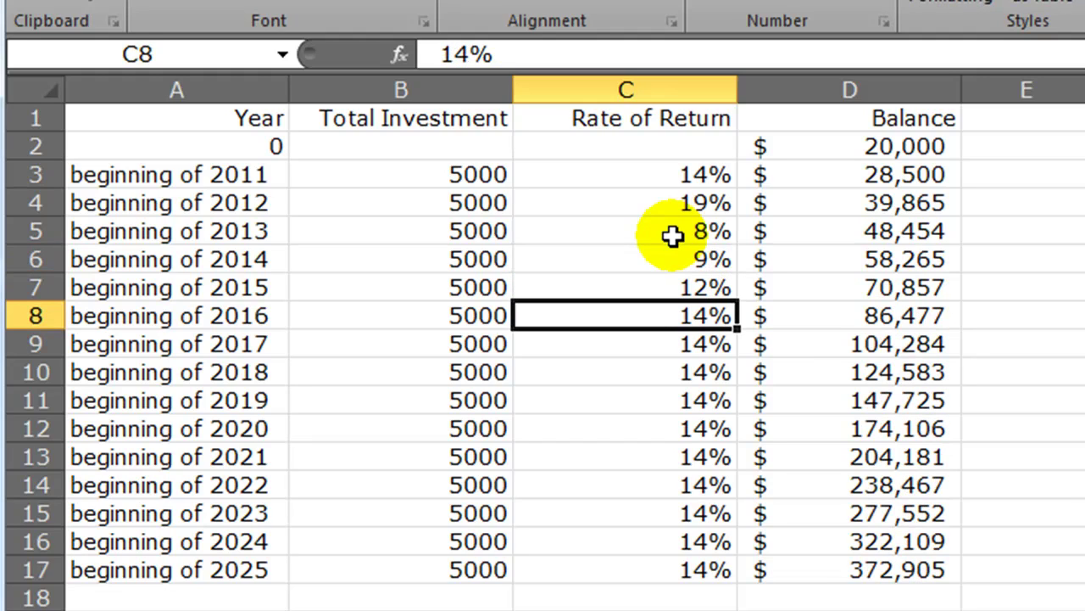
pyautogui.write('5')
pyautogui.press('Return')
pyautogui.write('-')
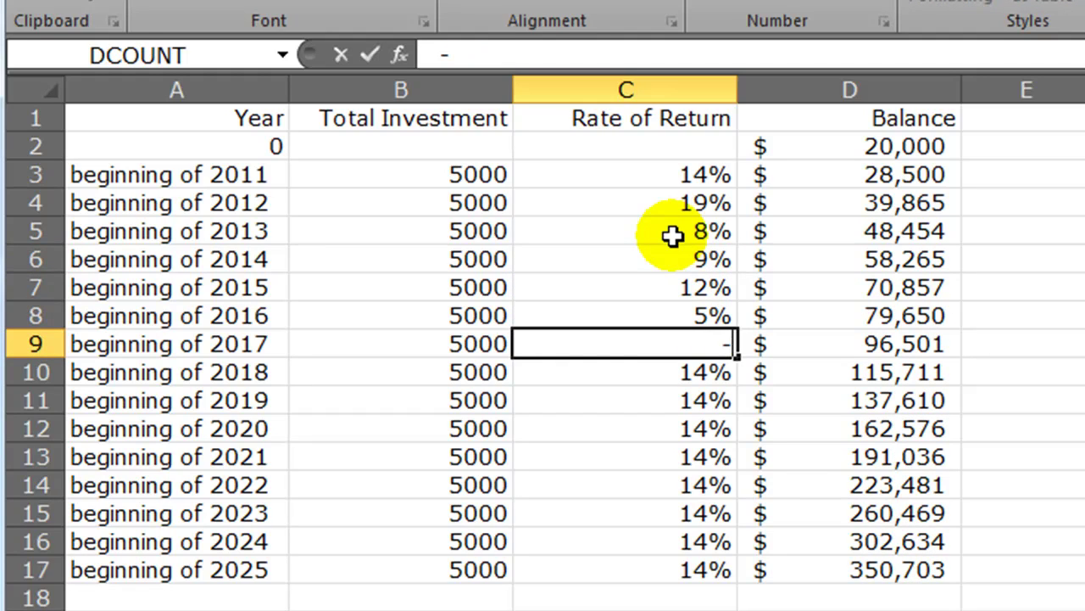
pyautogui.write('4%')
pyautogui.press('Return')
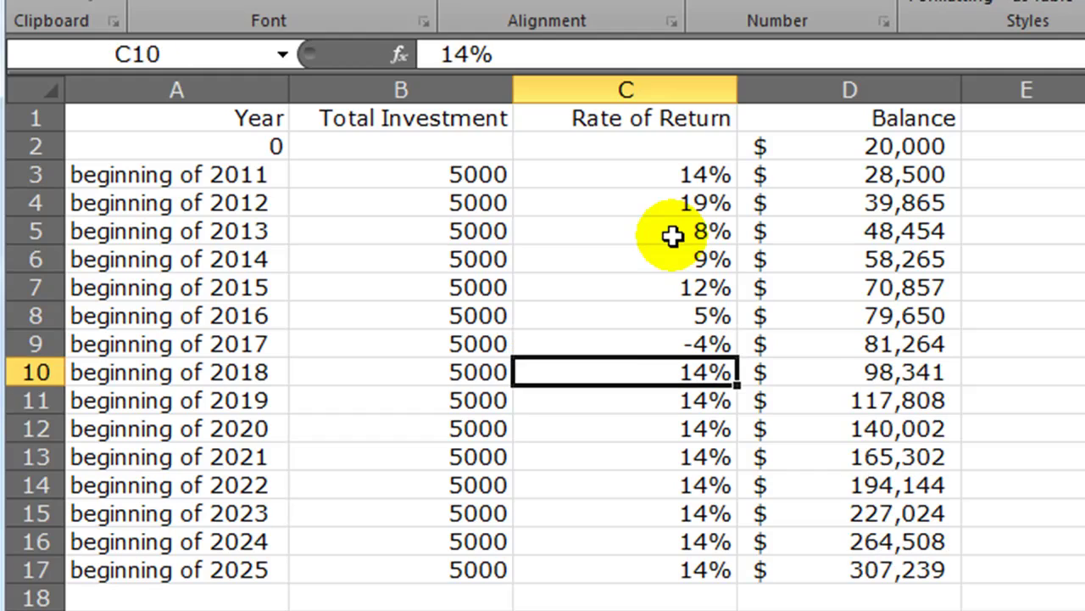
pyautogui.write('20')
pyautogui.press('Return')
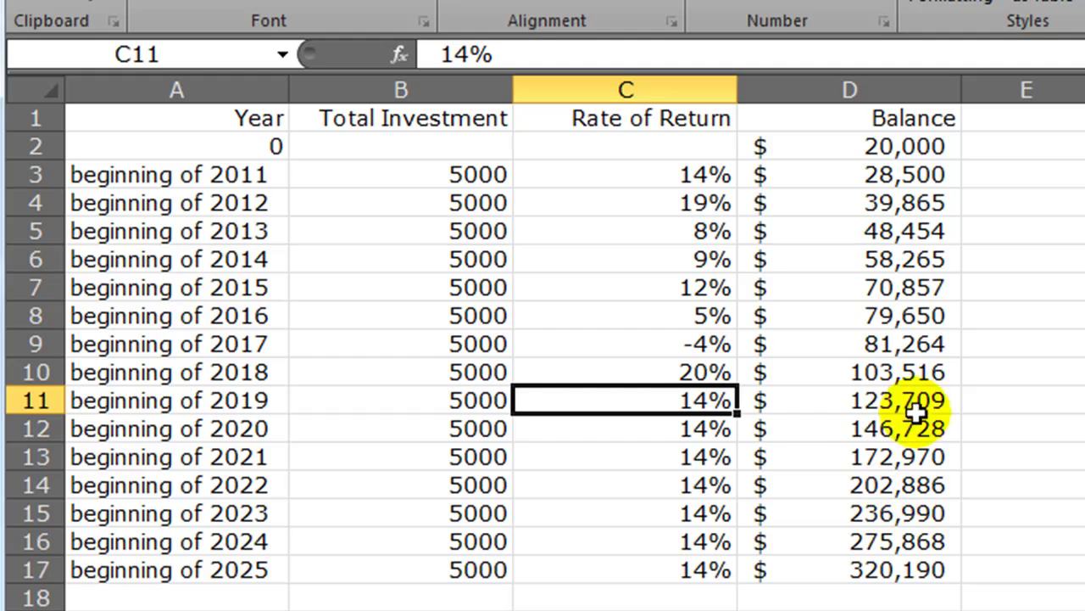
pyautogui.click(717, 483)
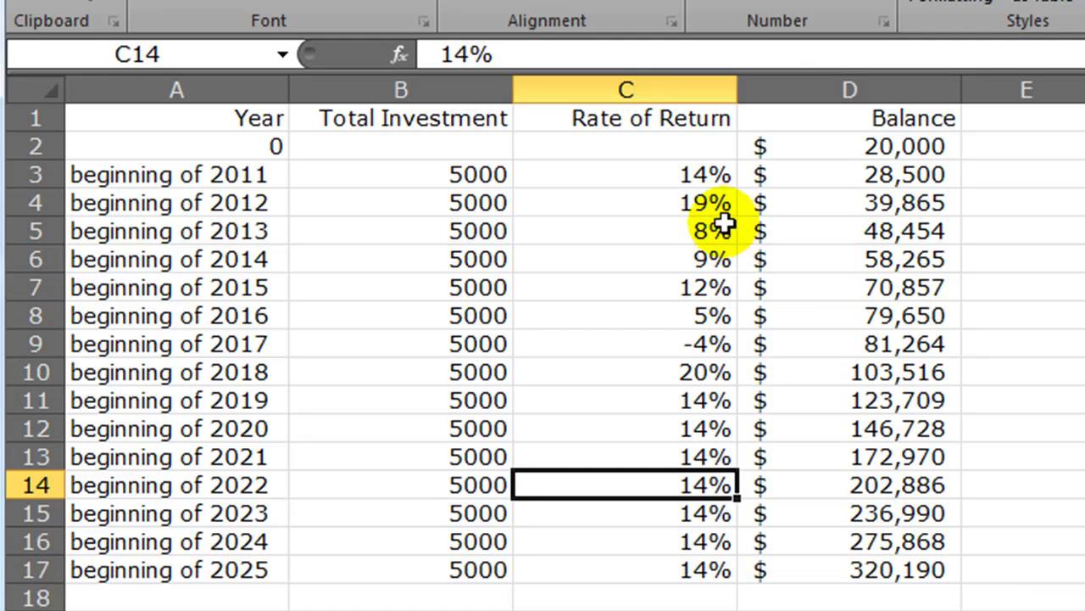
pyautogui.moveTo(705, 174); pyautogui.dragTo(714, 344)
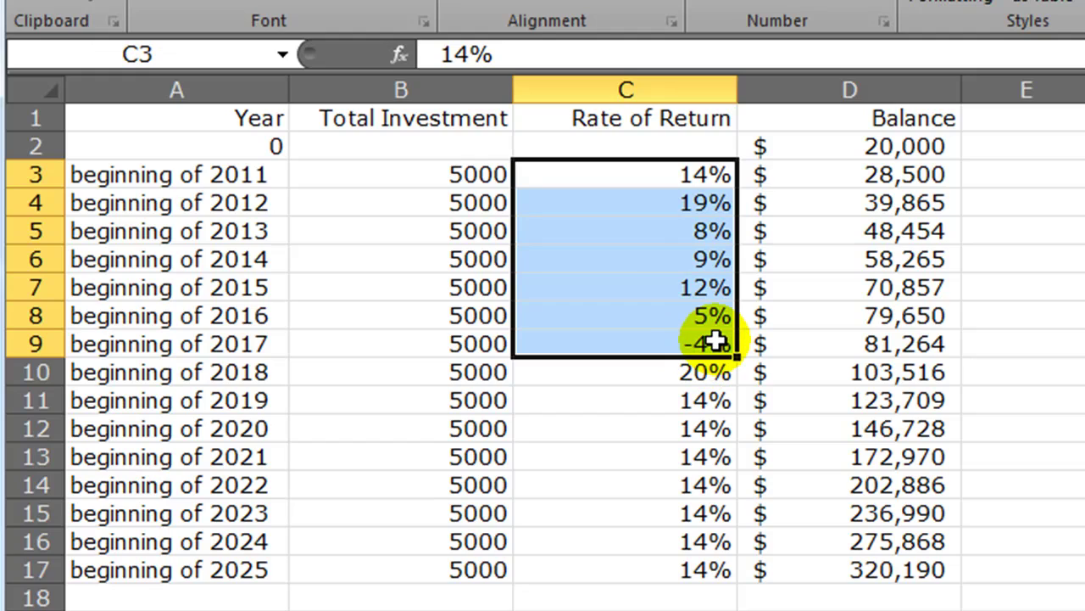
pyautogui.click(716, 377)
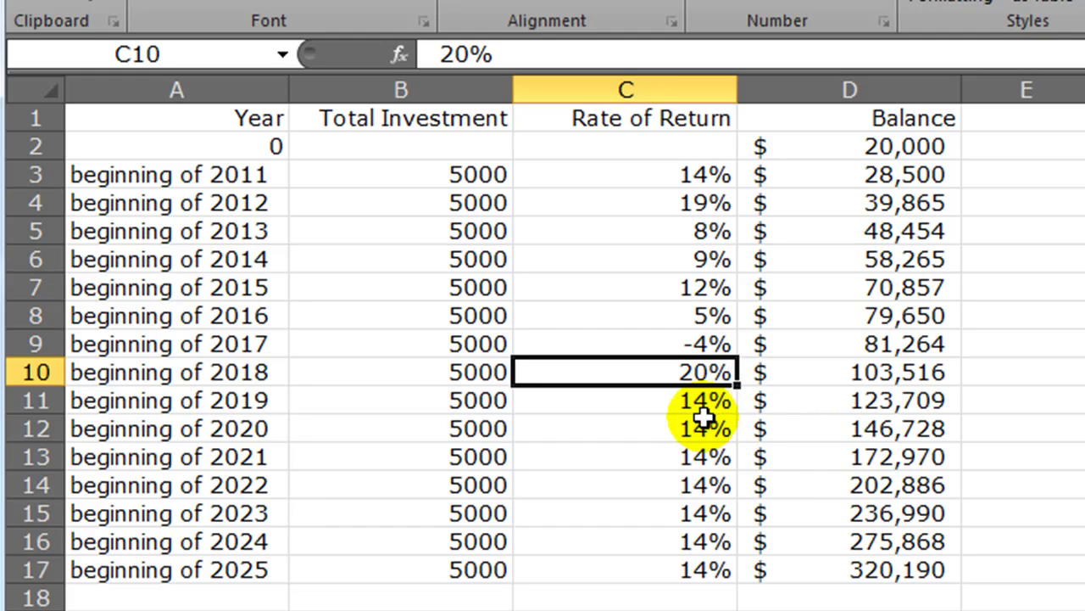
pyautogui.click(694, 174)
pyautogui.moveTo(694, 174); pyautogui.dragTo(698, 344)
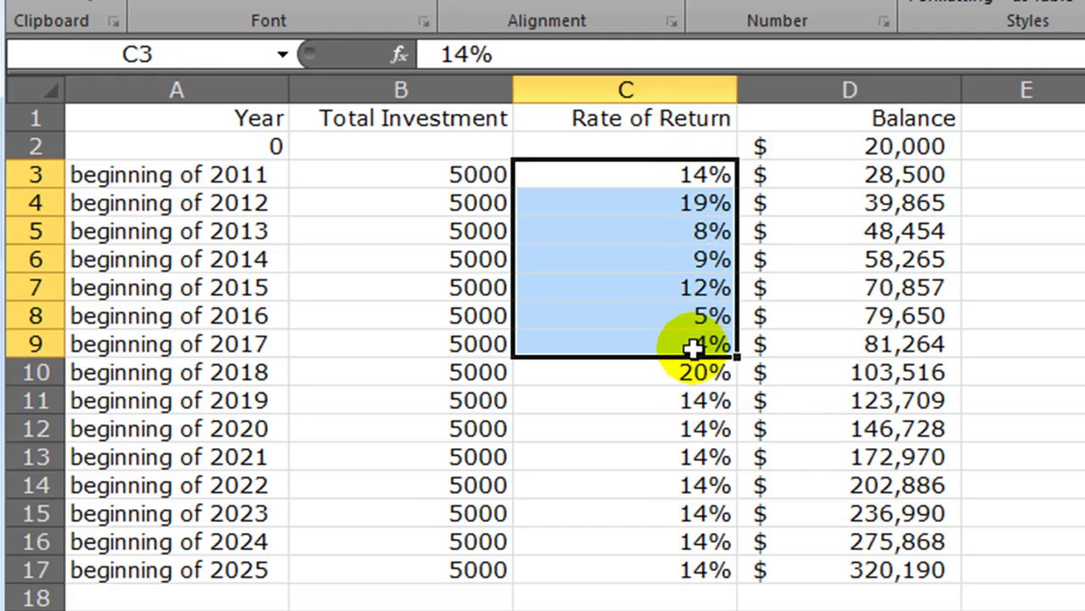
pyautogui.click(658, 414)
pyautogui.moveTo(694, 166); pyautogui.dragTo(689, 373)
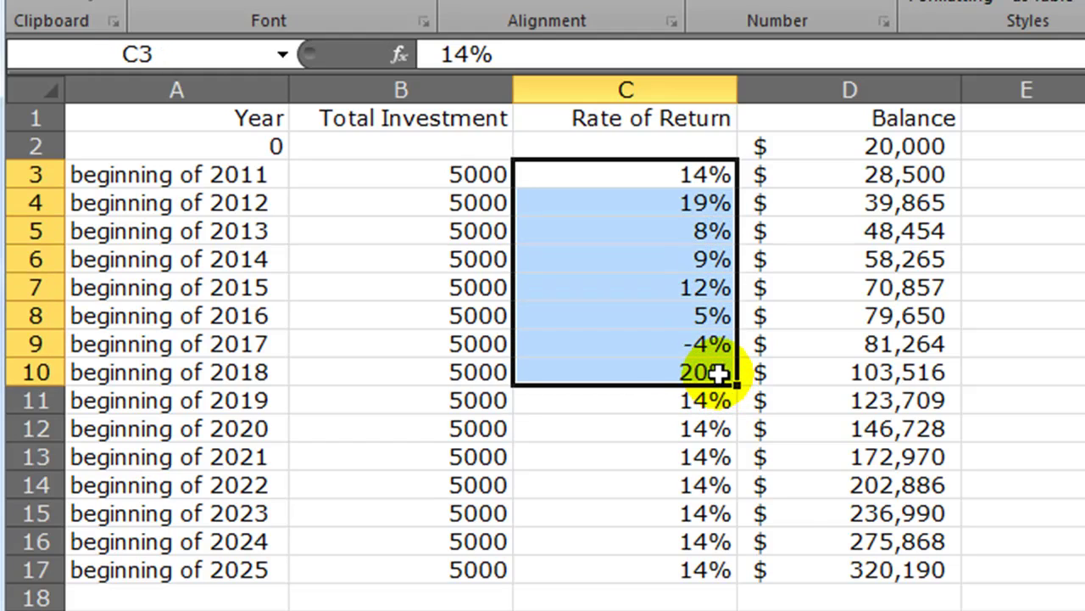
pyautogui.click(672, 450)
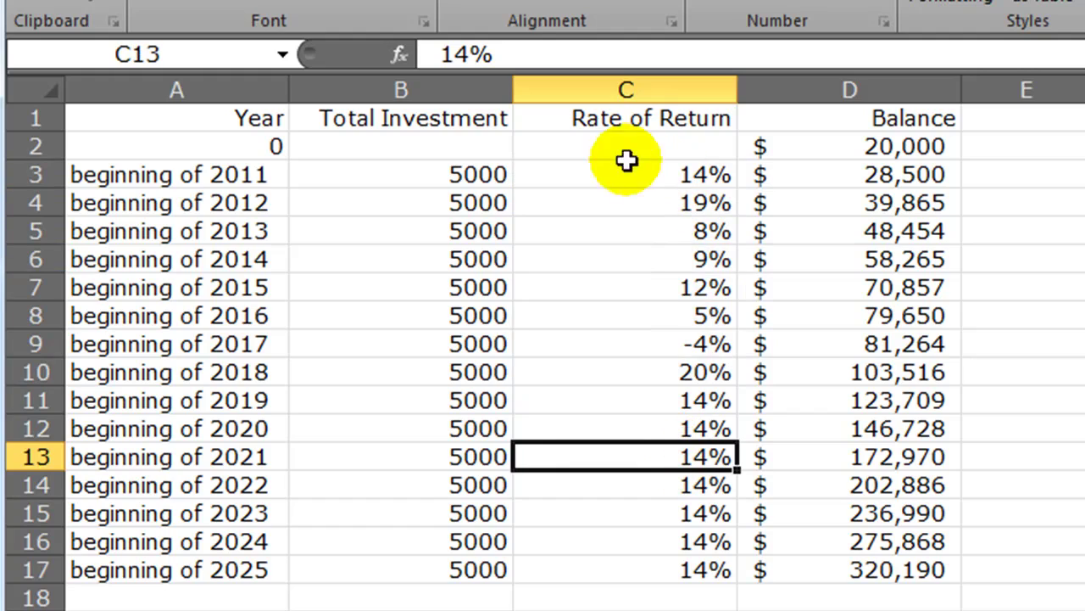